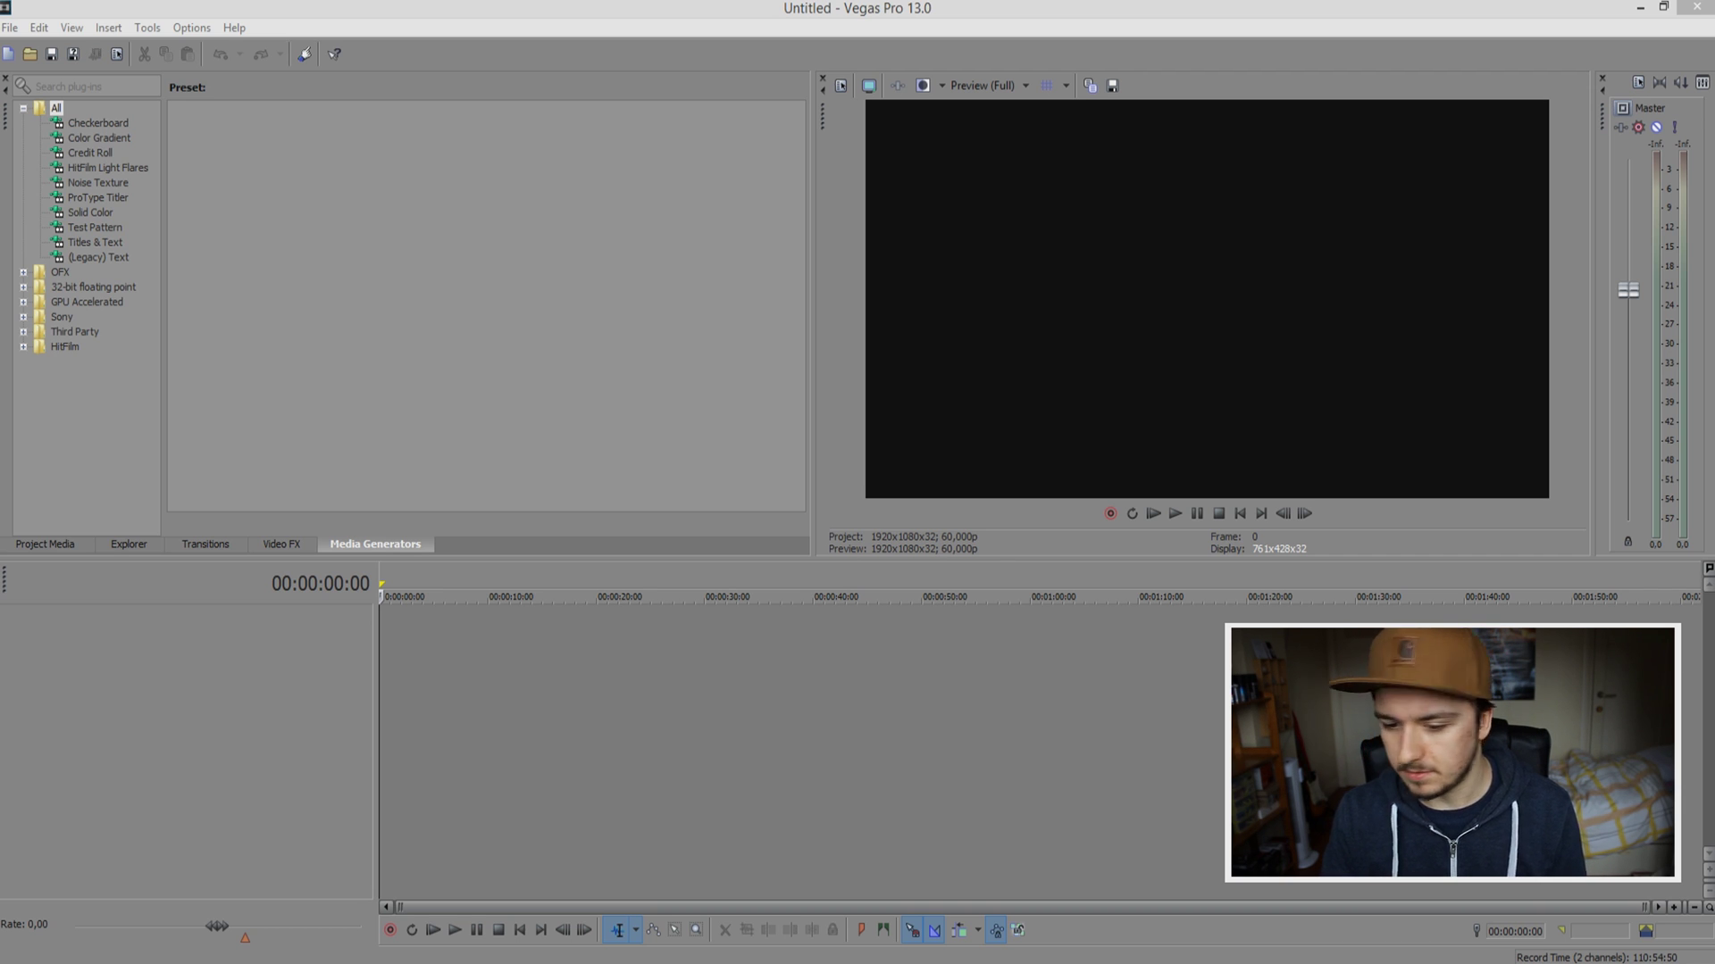
Drop the audio file onto a new track so the clip starts at 00:00:00.
left_click_drag(1714, 625, 400, 629)
scroll(401, 628, "up", 8)
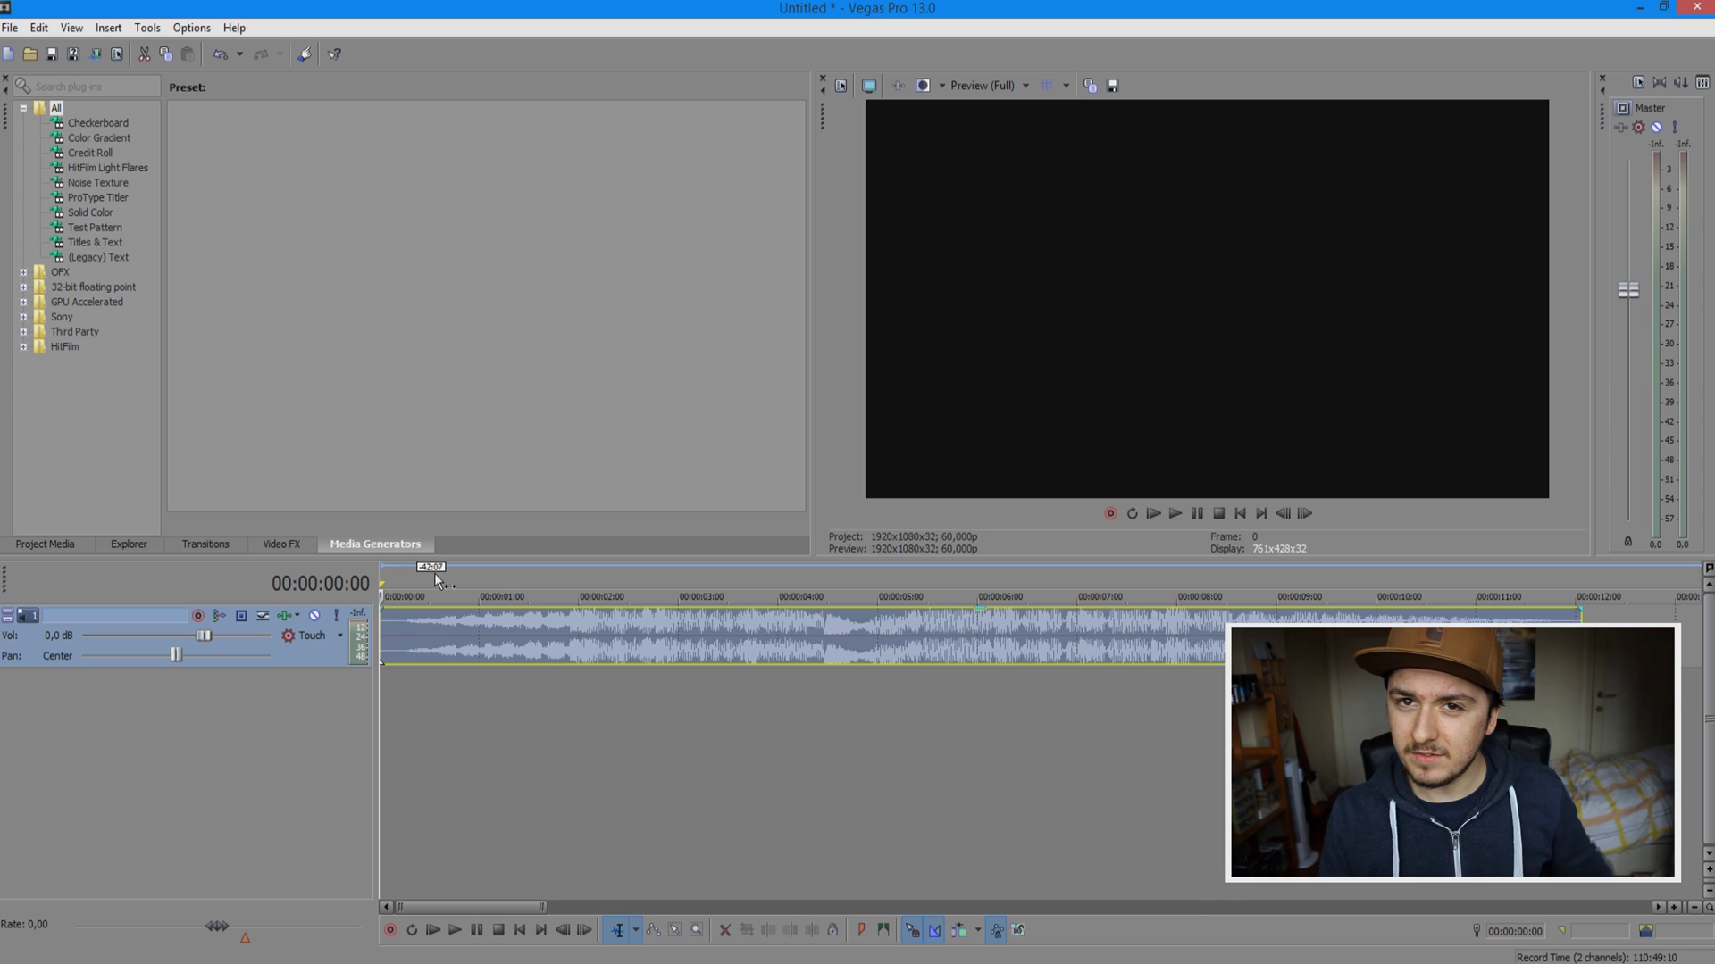
scroll(591, 622, "down", 4)
scroll(591, 621, "up", 2)
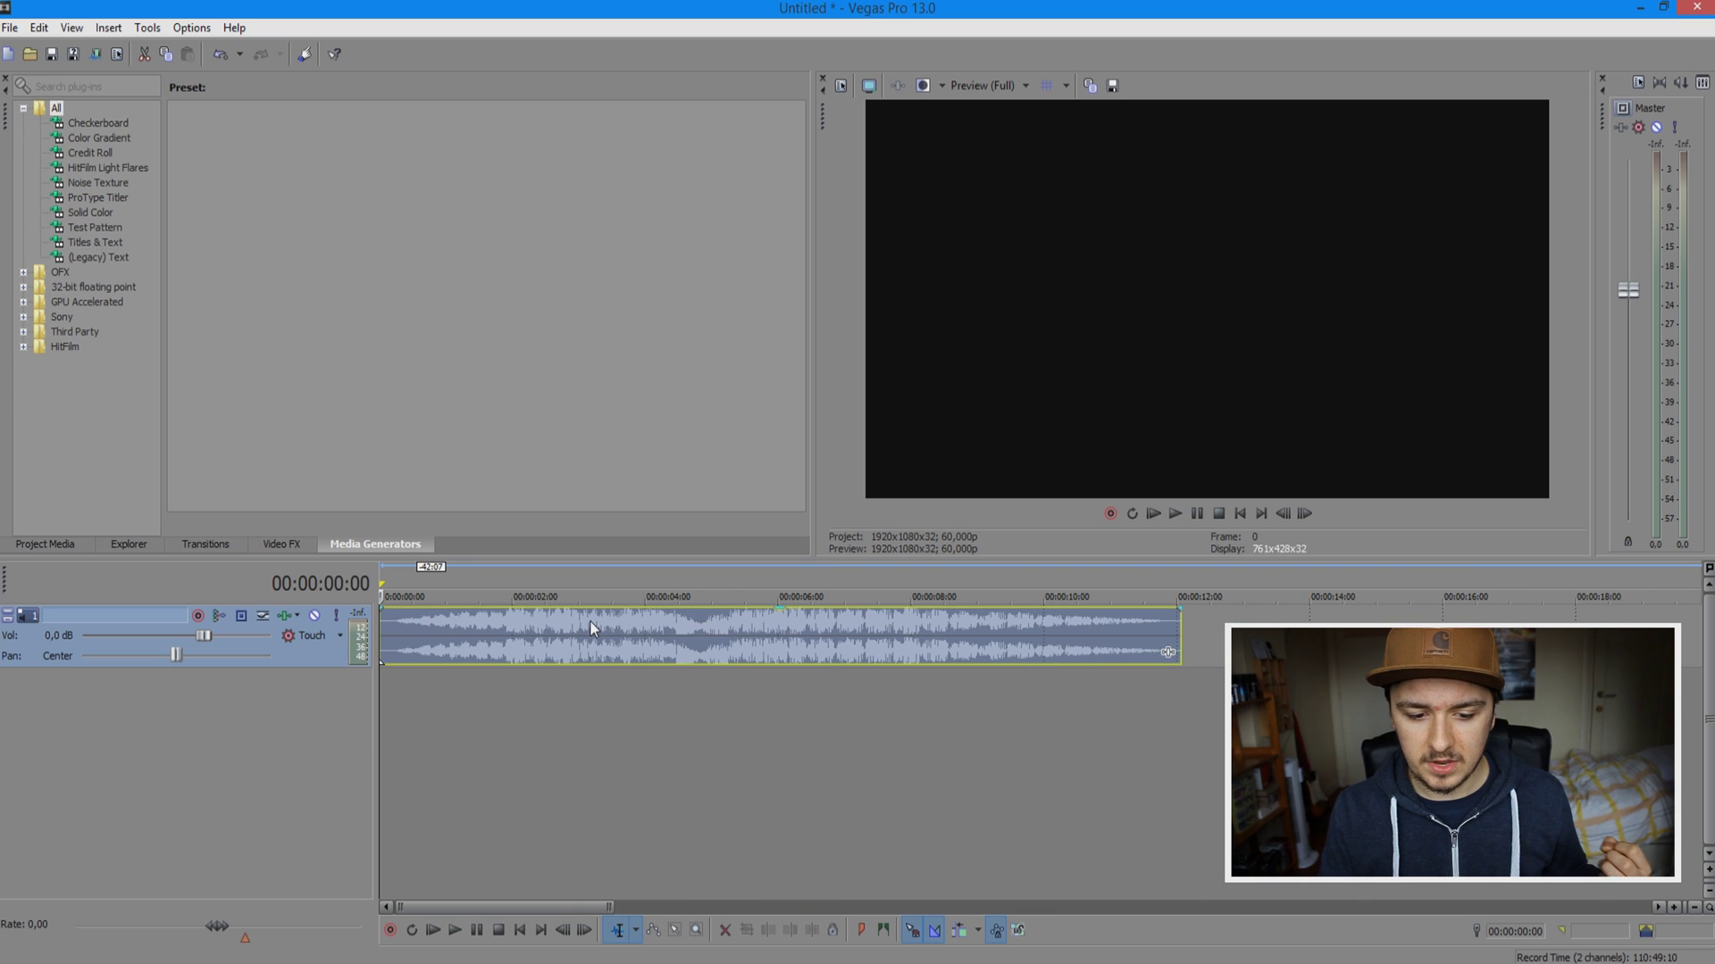
left_click_drag(608, 640, 674, 652)
key("ctrl+z")
scroll(812, 685, "down", 2)
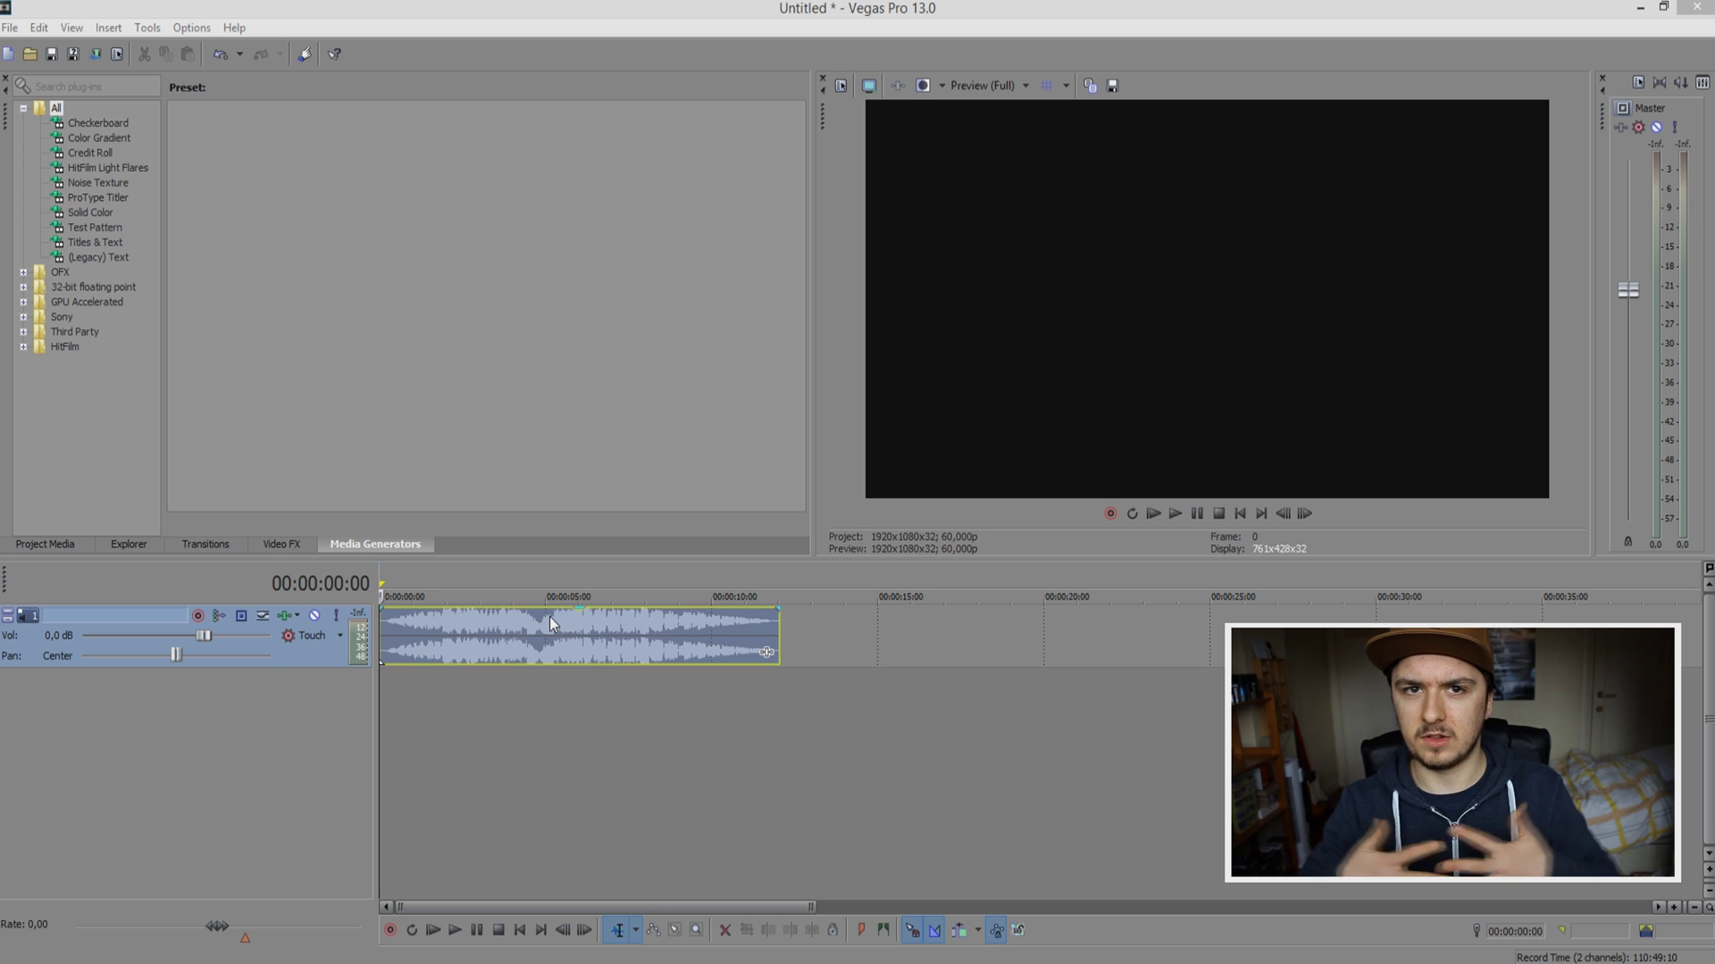
Split the clip at about 3:19 and 6:03 and delete the middle piece.
left_click(501, 629)
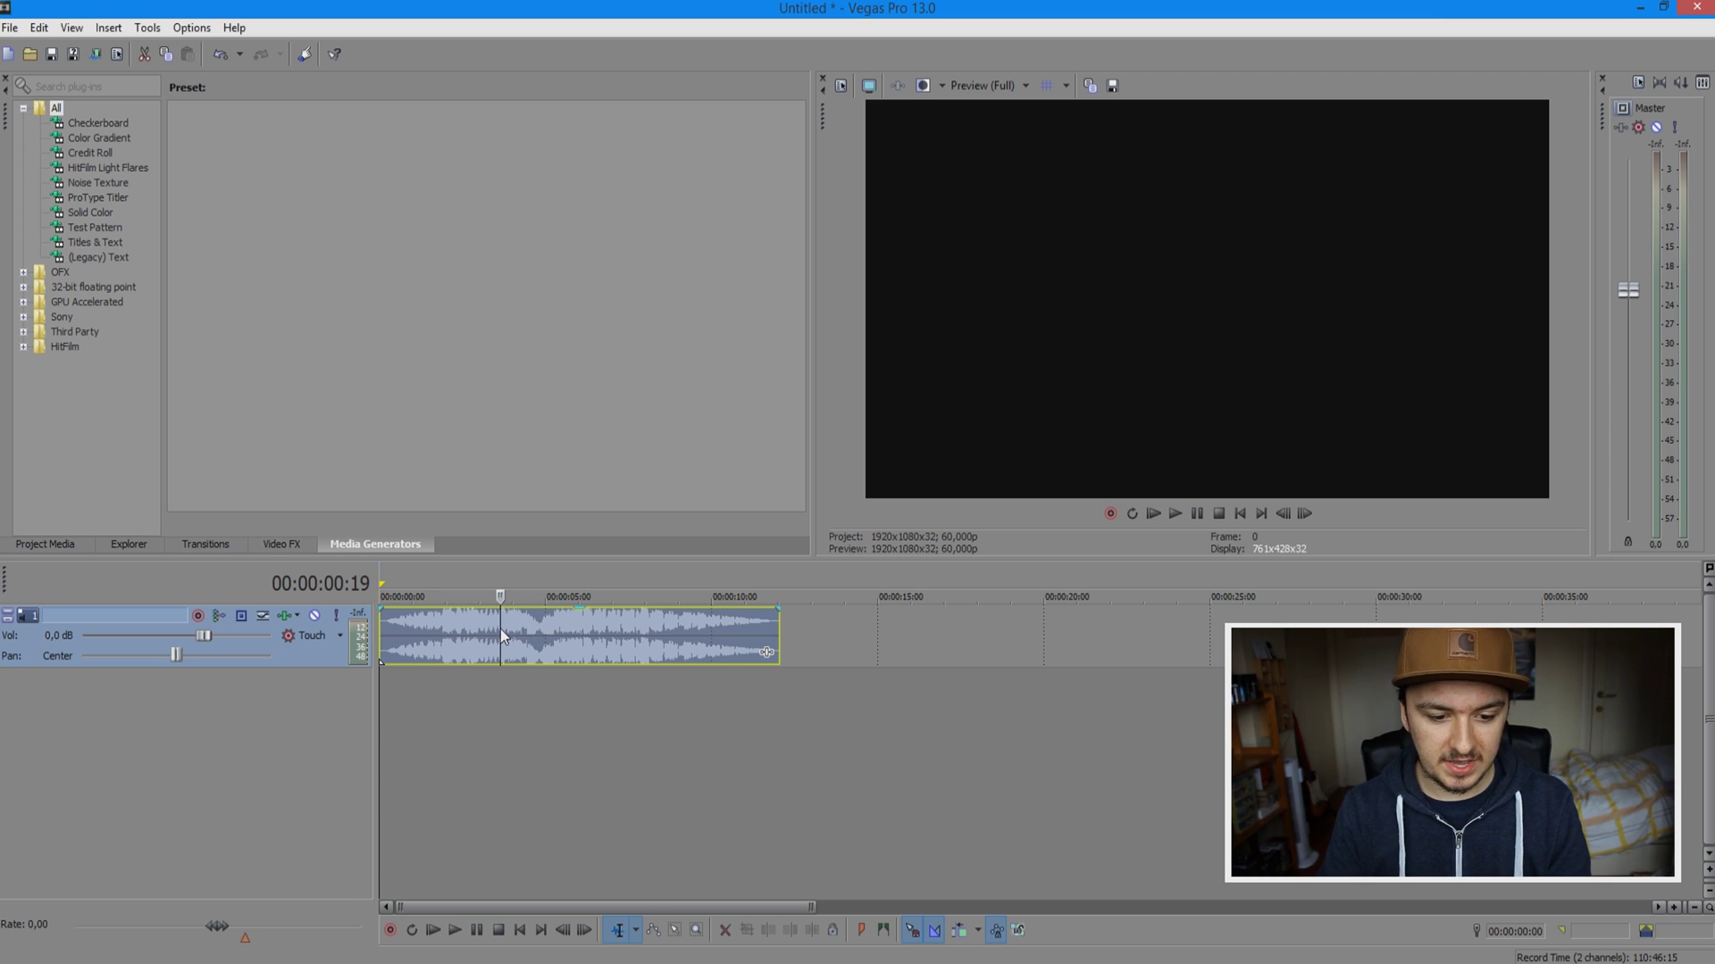
scroll(539, 625, "up", 5)
scroll(650, 625, "down", 2)
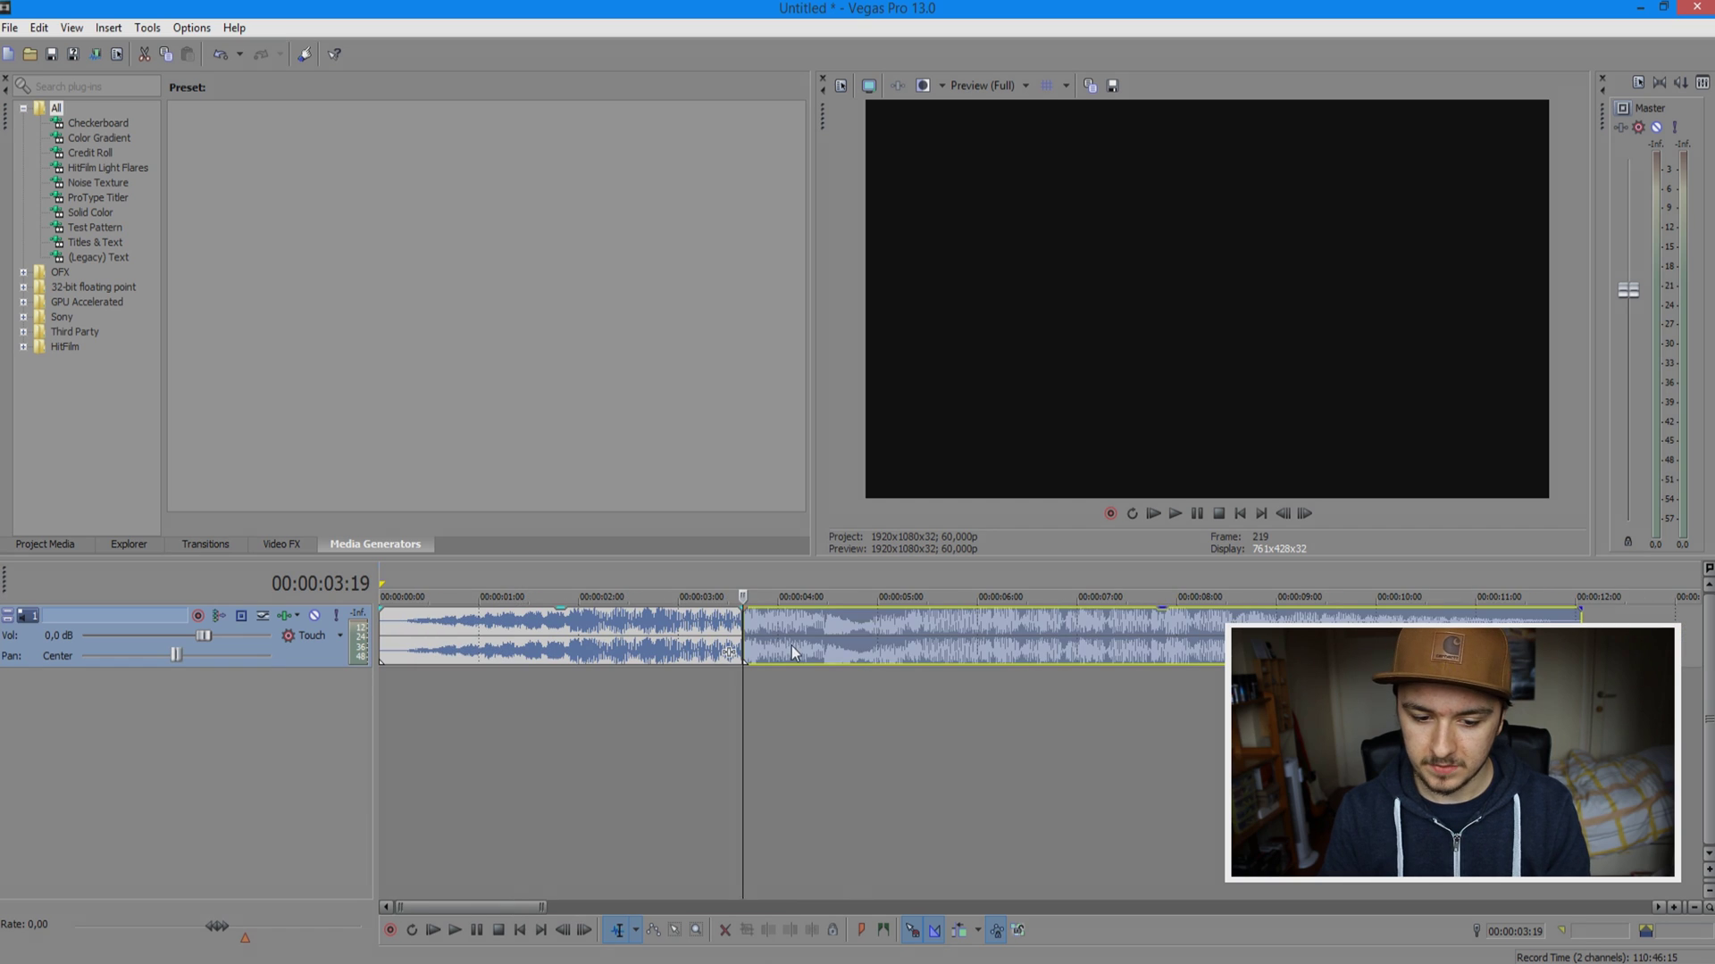
left_click(988, 630)
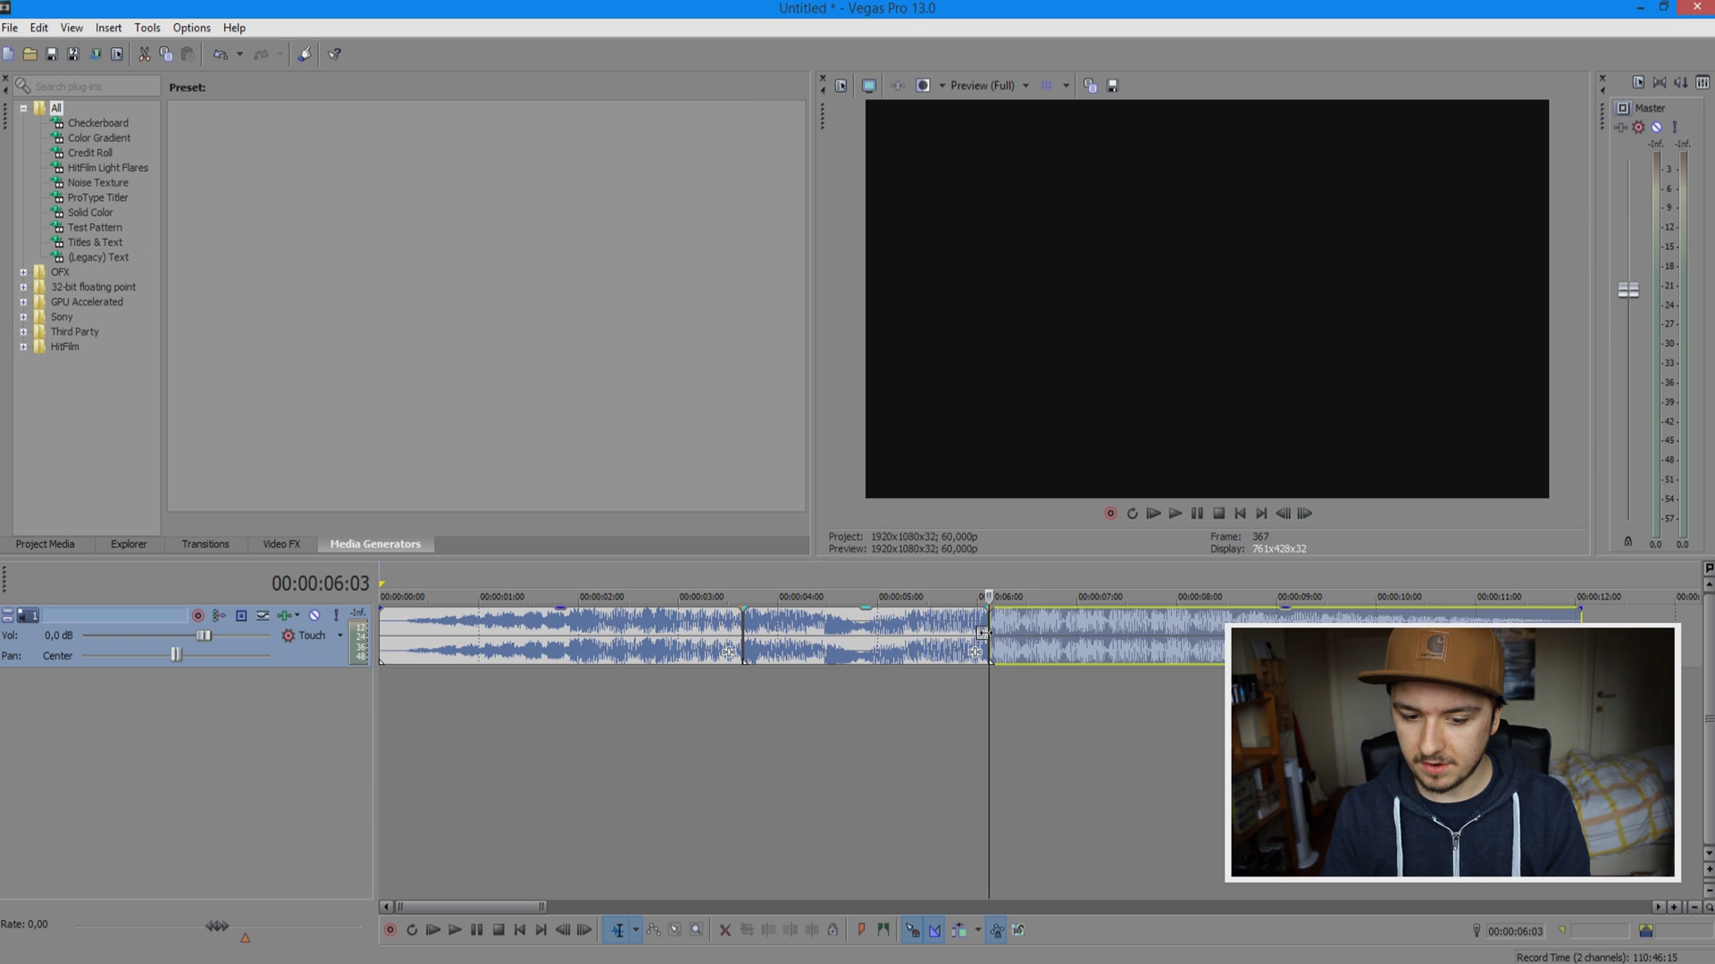
key("Delete")
Overlap the later piece onto the first to form a 0:24 crossfade.
left_click(969, 529)
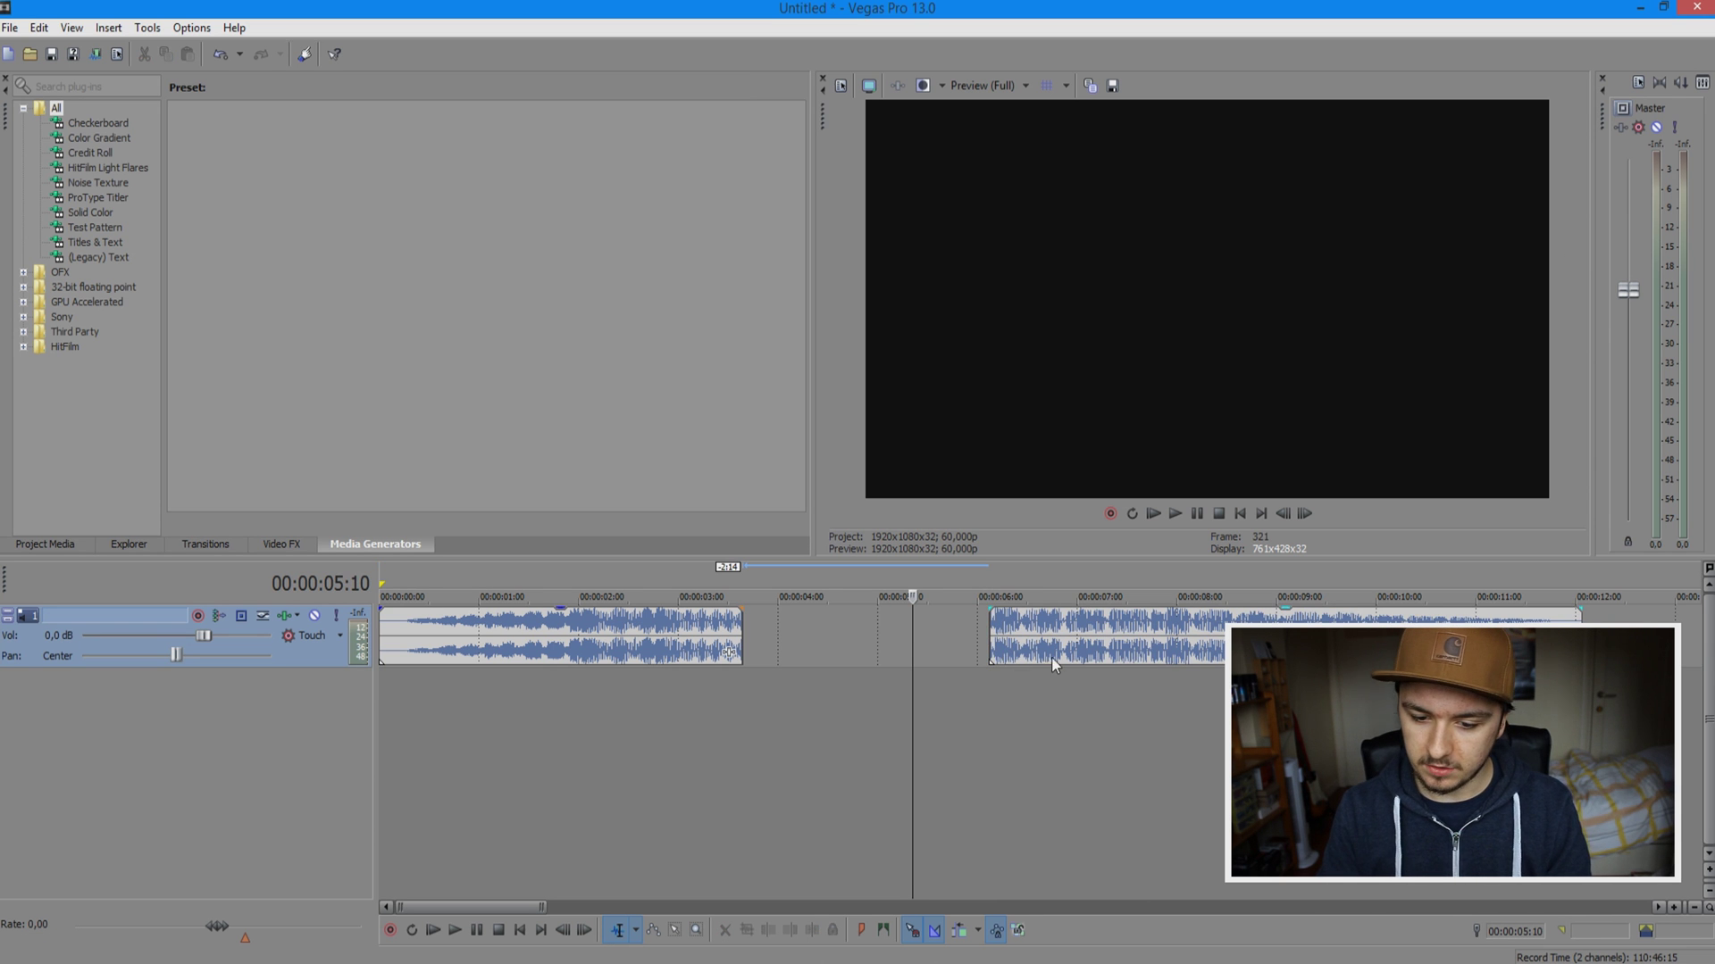
left_click_drag(1052, 659, 770, 646)
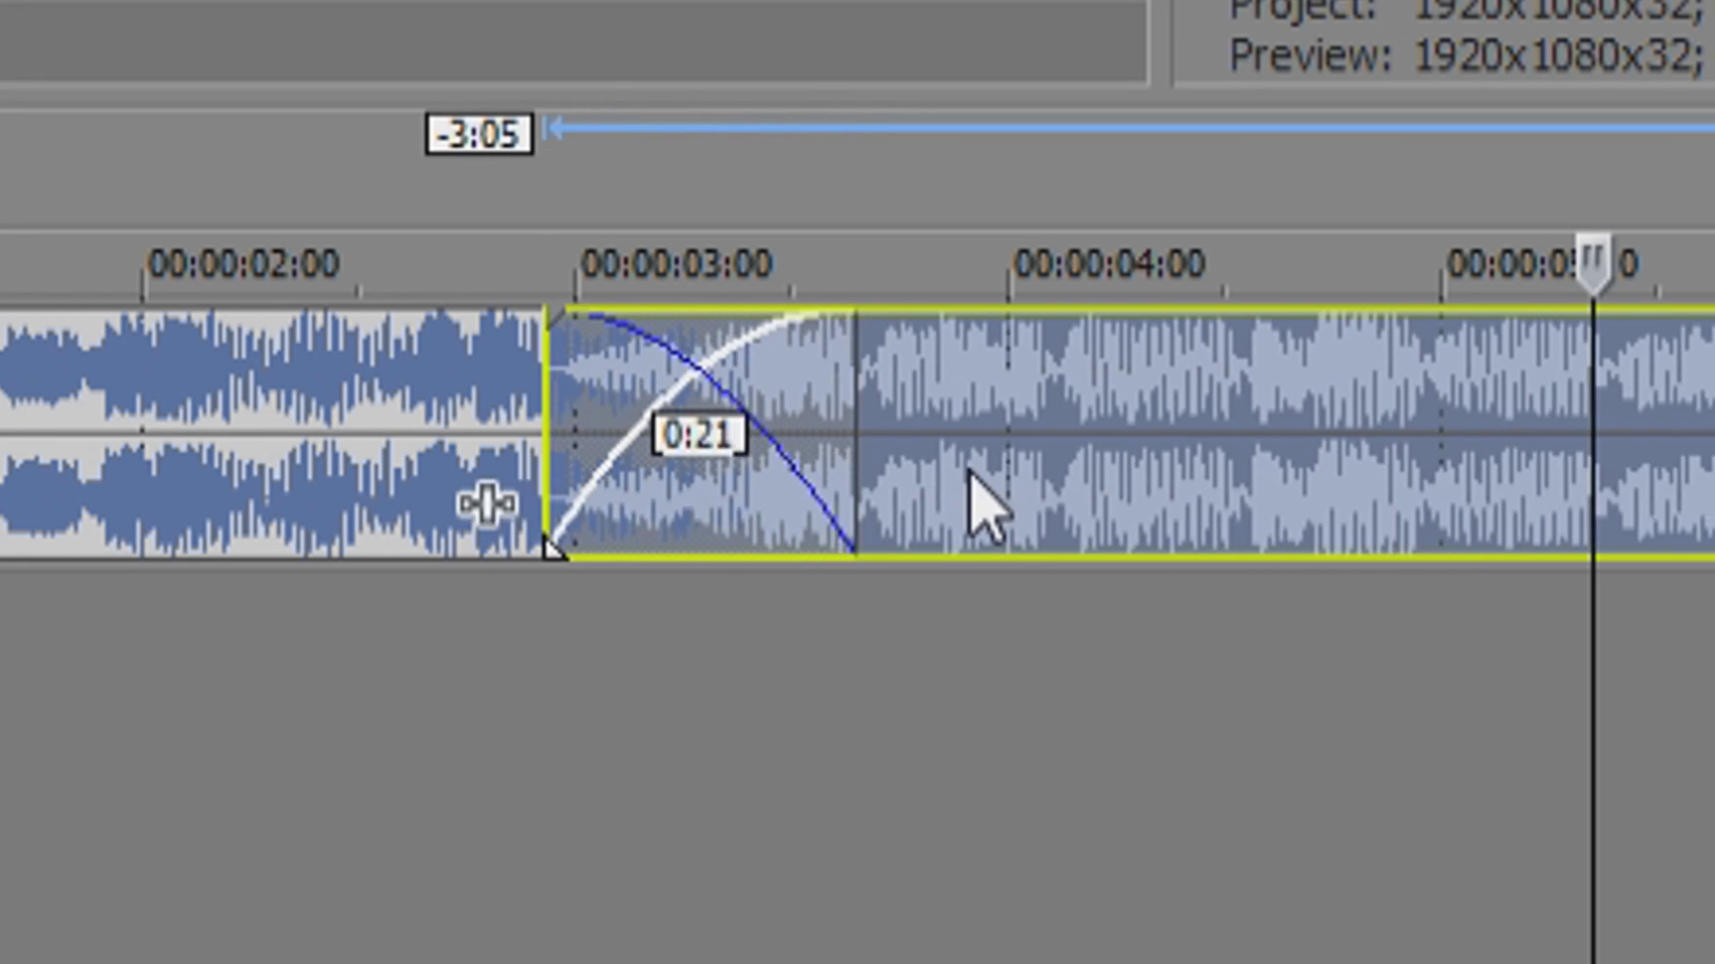
left_click_drag(987, 509, 949, 497)
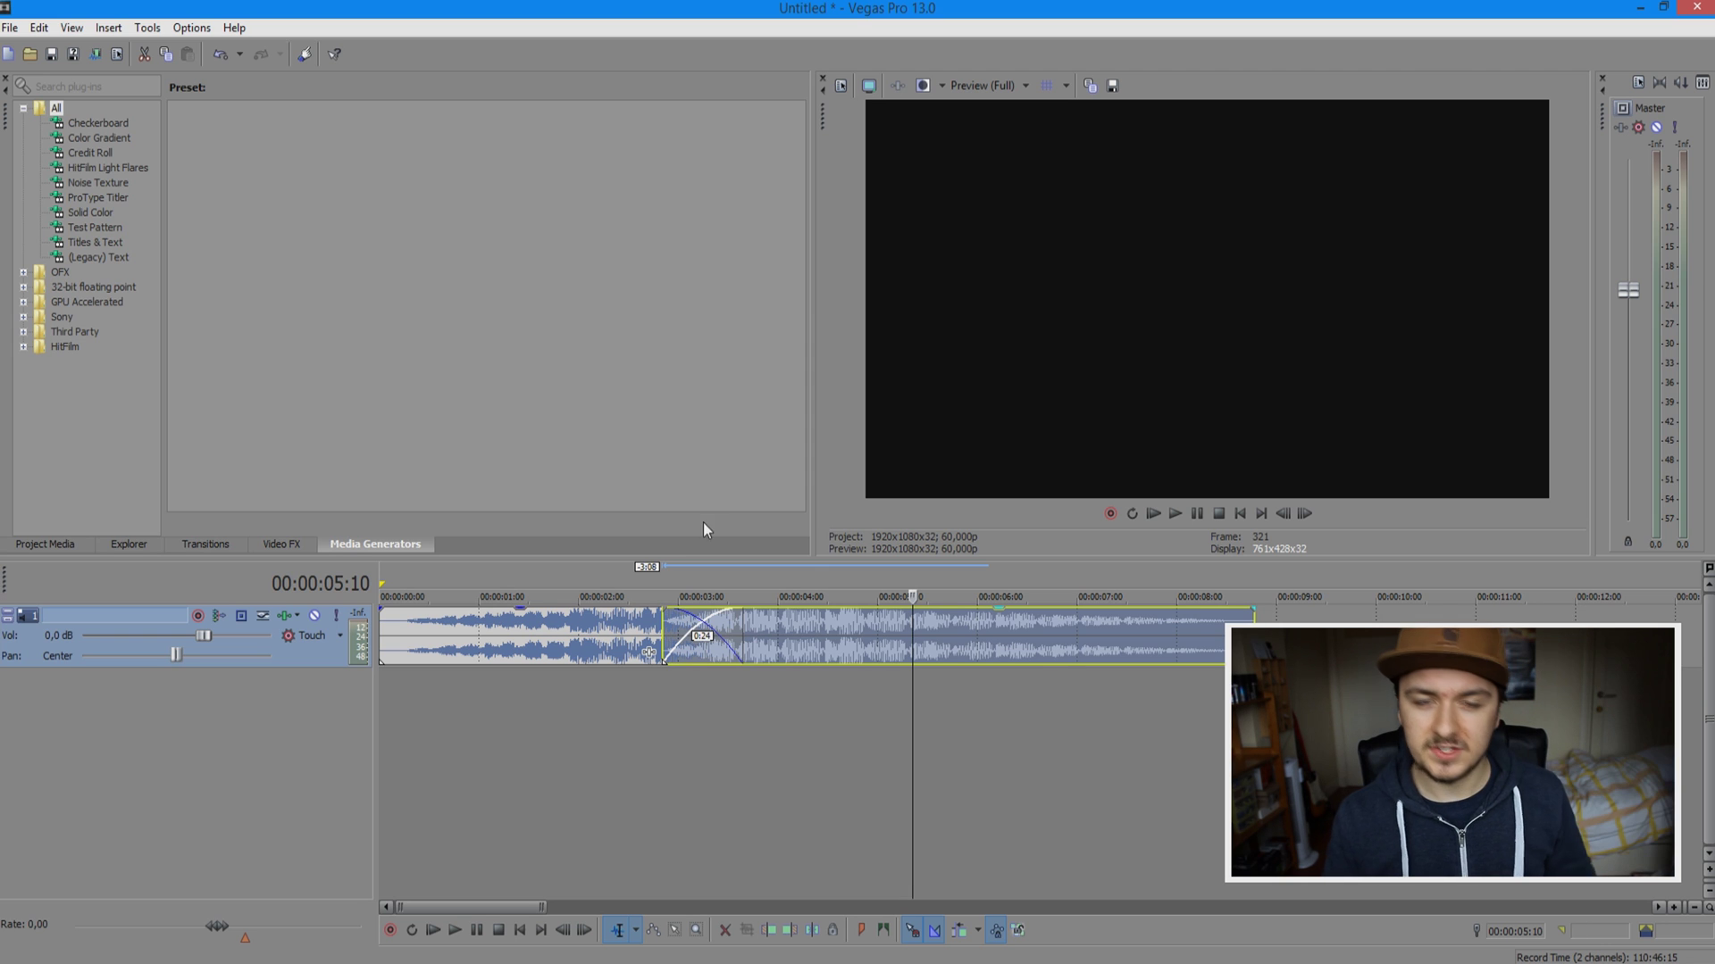
Mark a loop region from 00:00:00 to the audio end at about 8:23.
left_click(1057, 575)
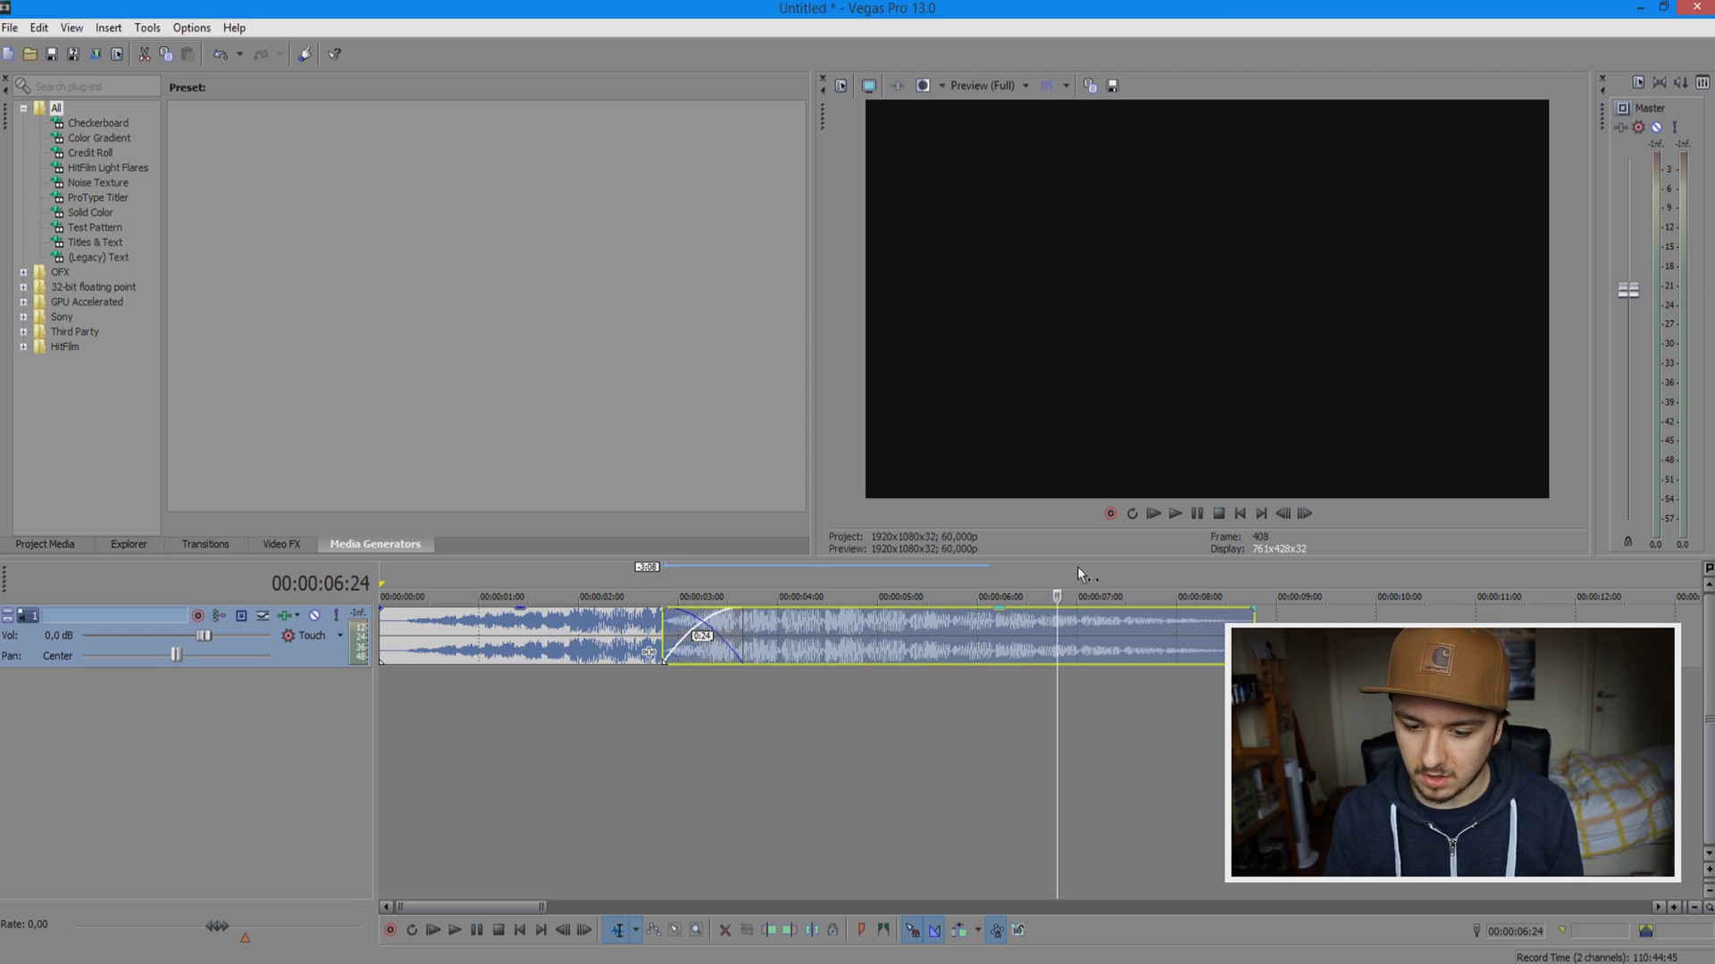
left_click(1256, 571)
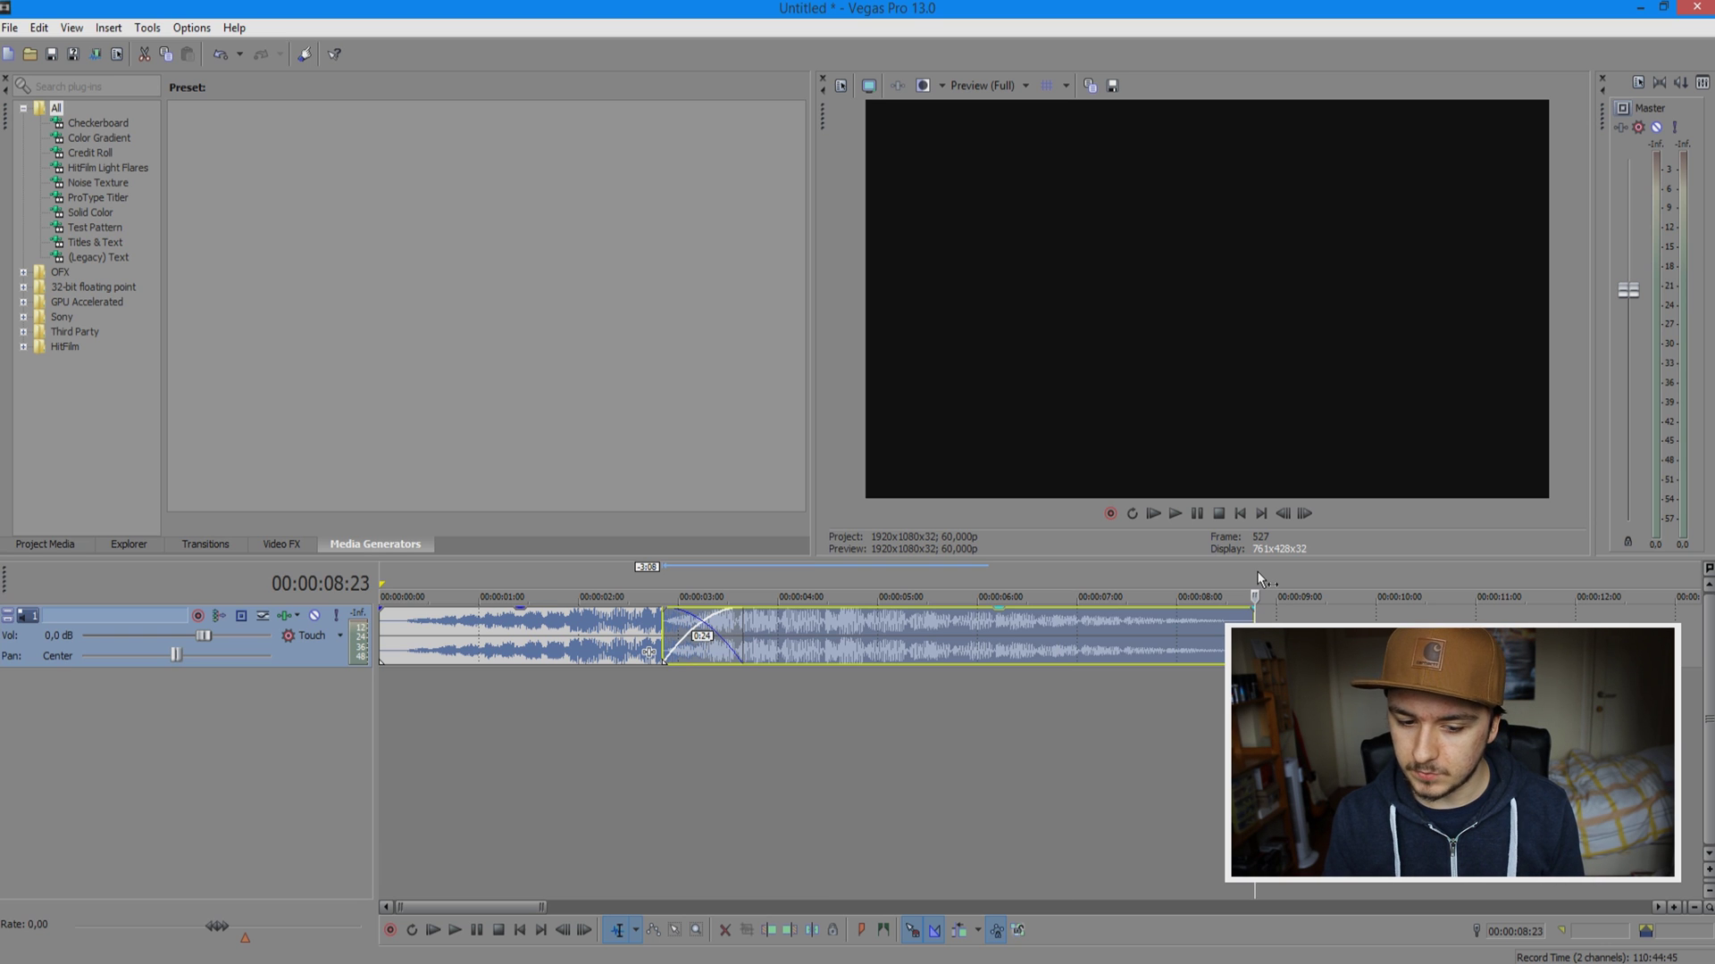
left_click_drag(1257, 570, 142, 474)
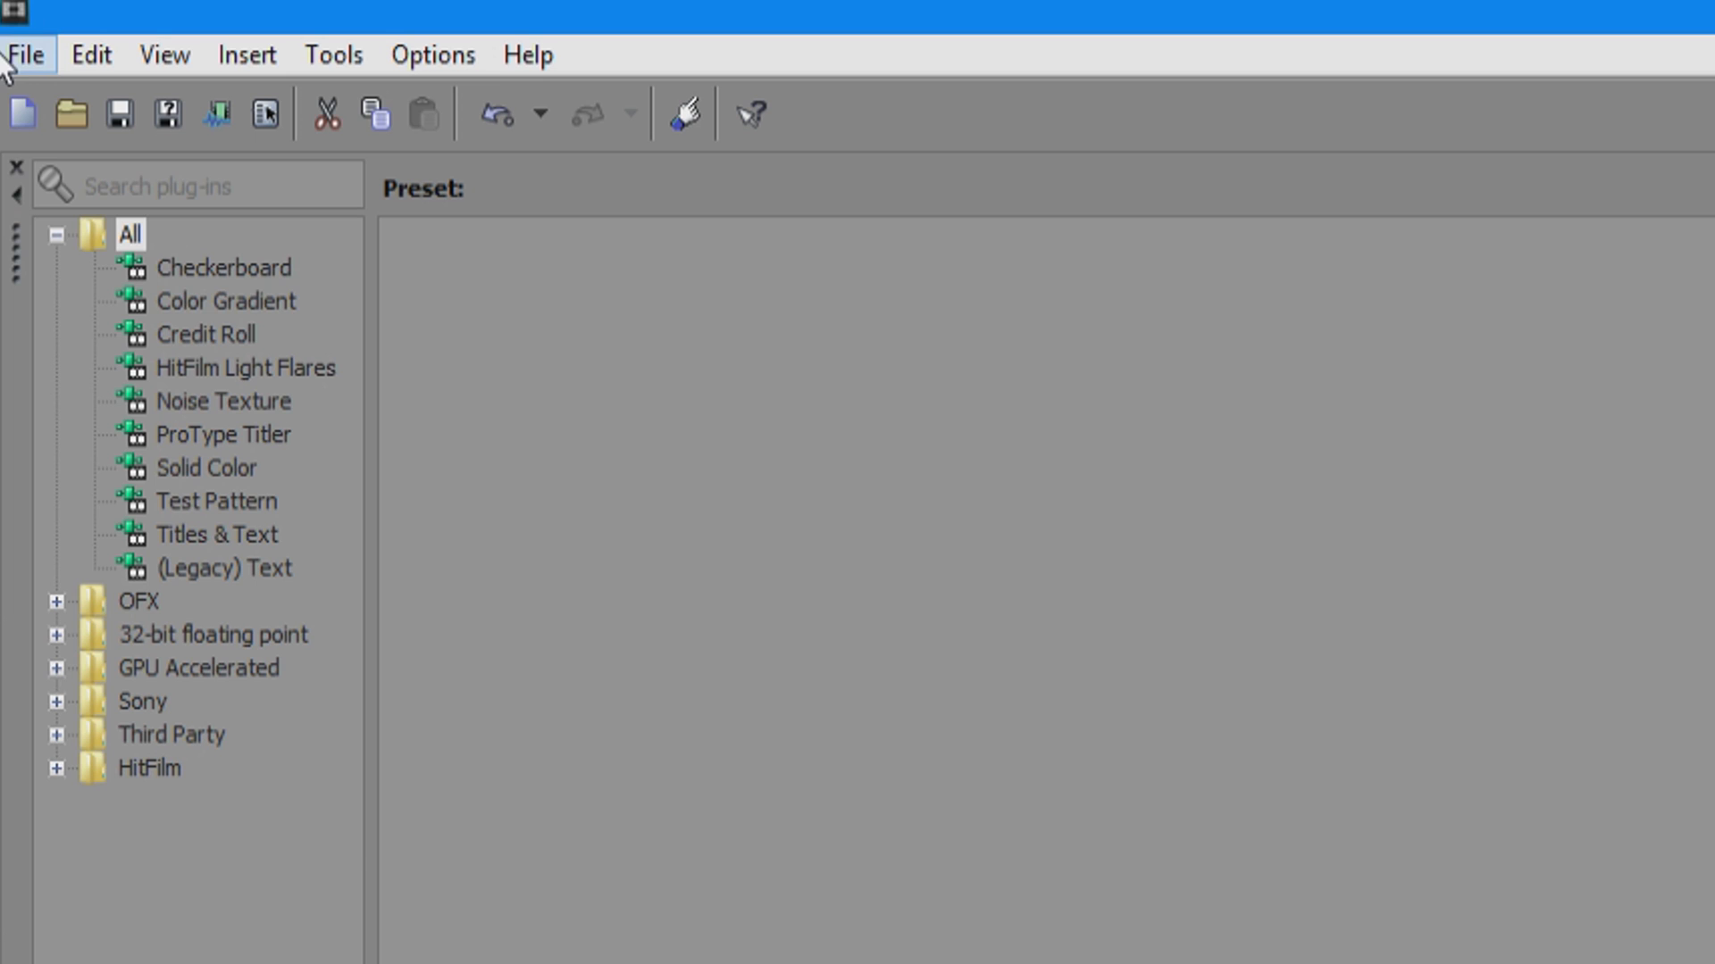
left_click(10, 28)
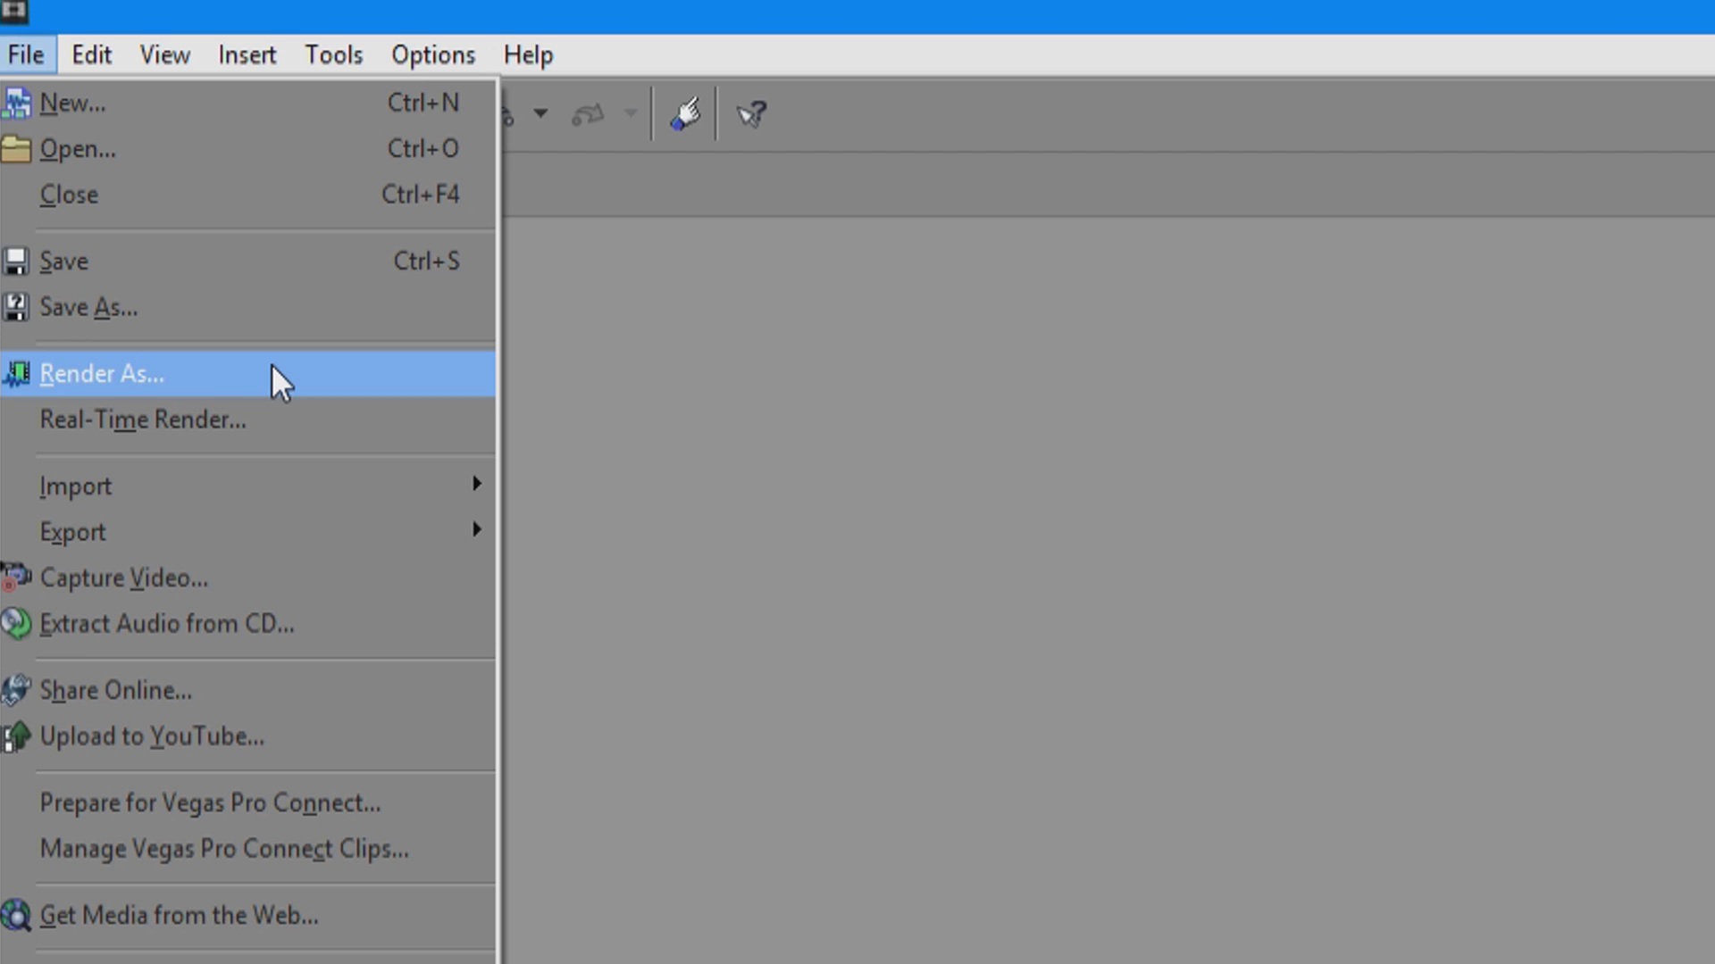
Open the Render As dialog, which targets Untitled.wav with the Wave (Microsoft) Default Template.
left_click(272, 373)
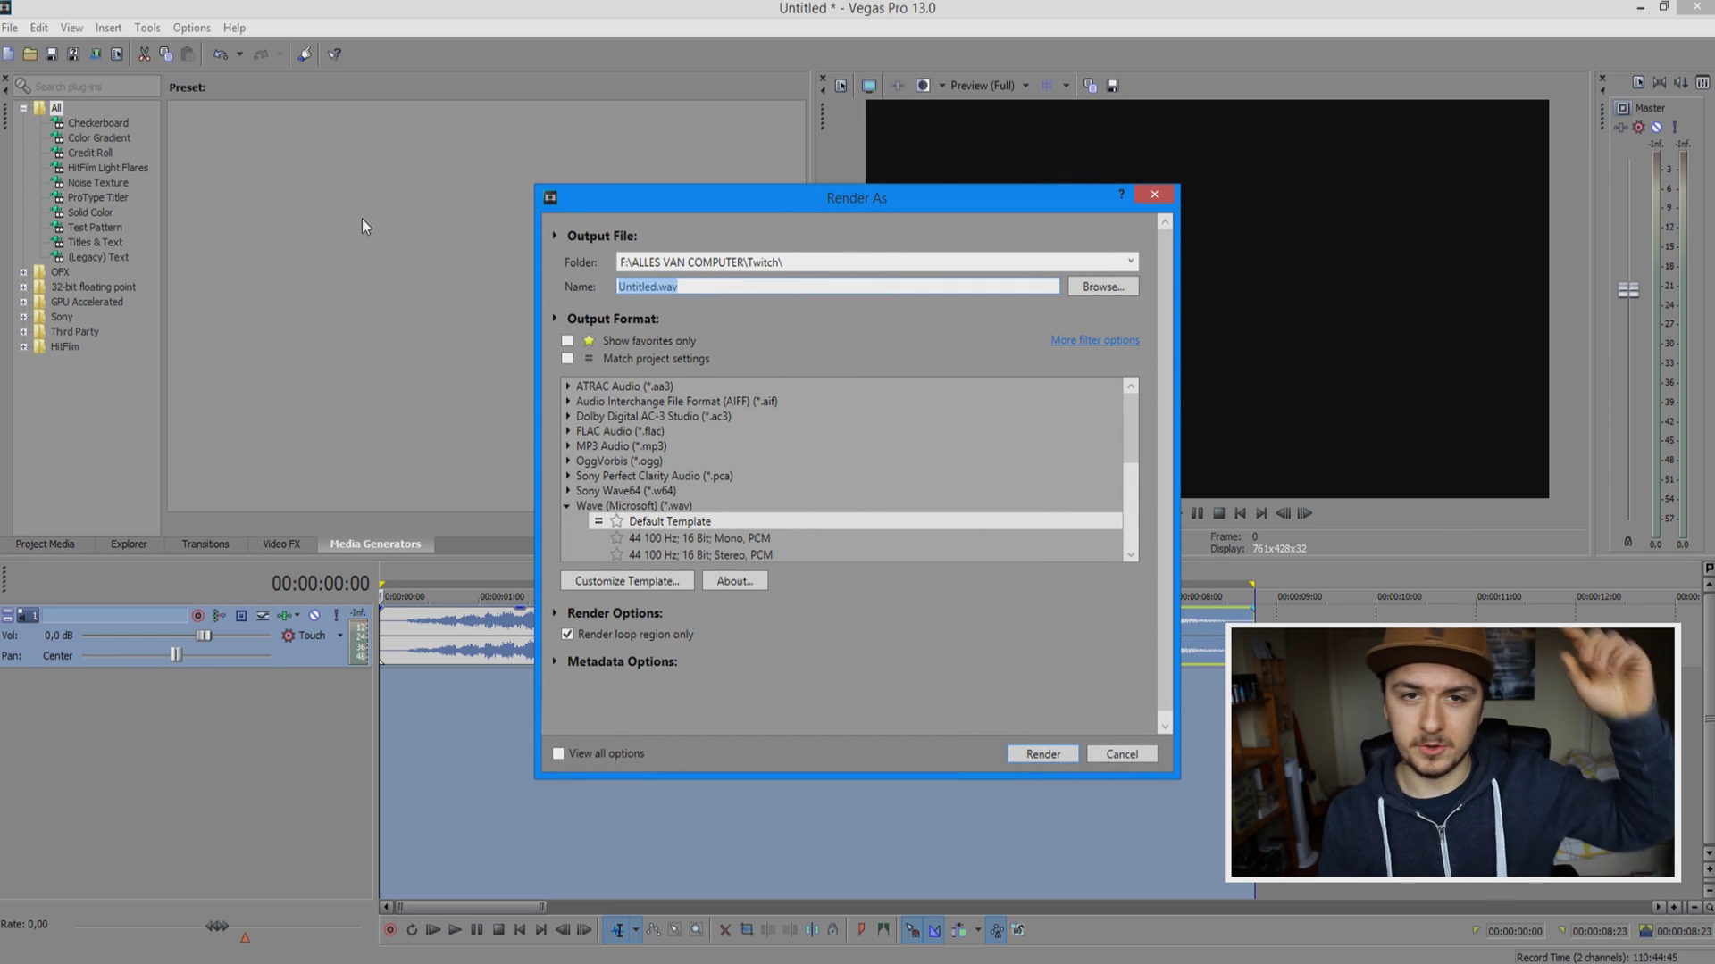
scroll(710, 486, "down", 1)
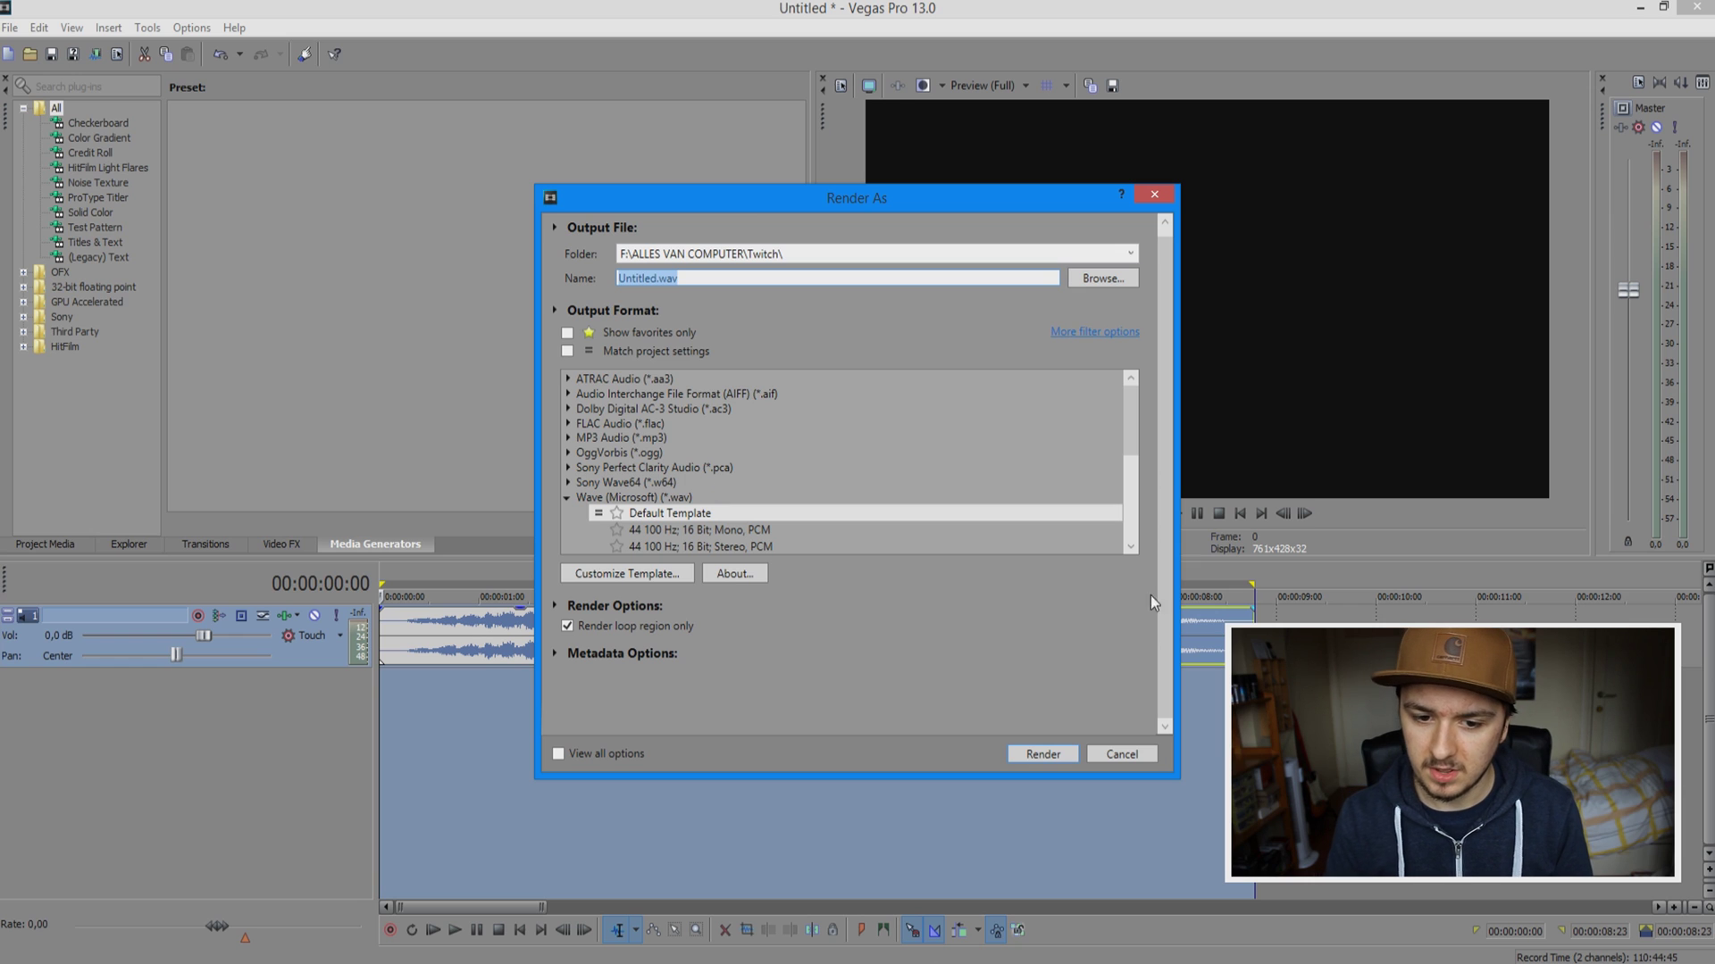
left_click_drag(742, 190, 417, 146)
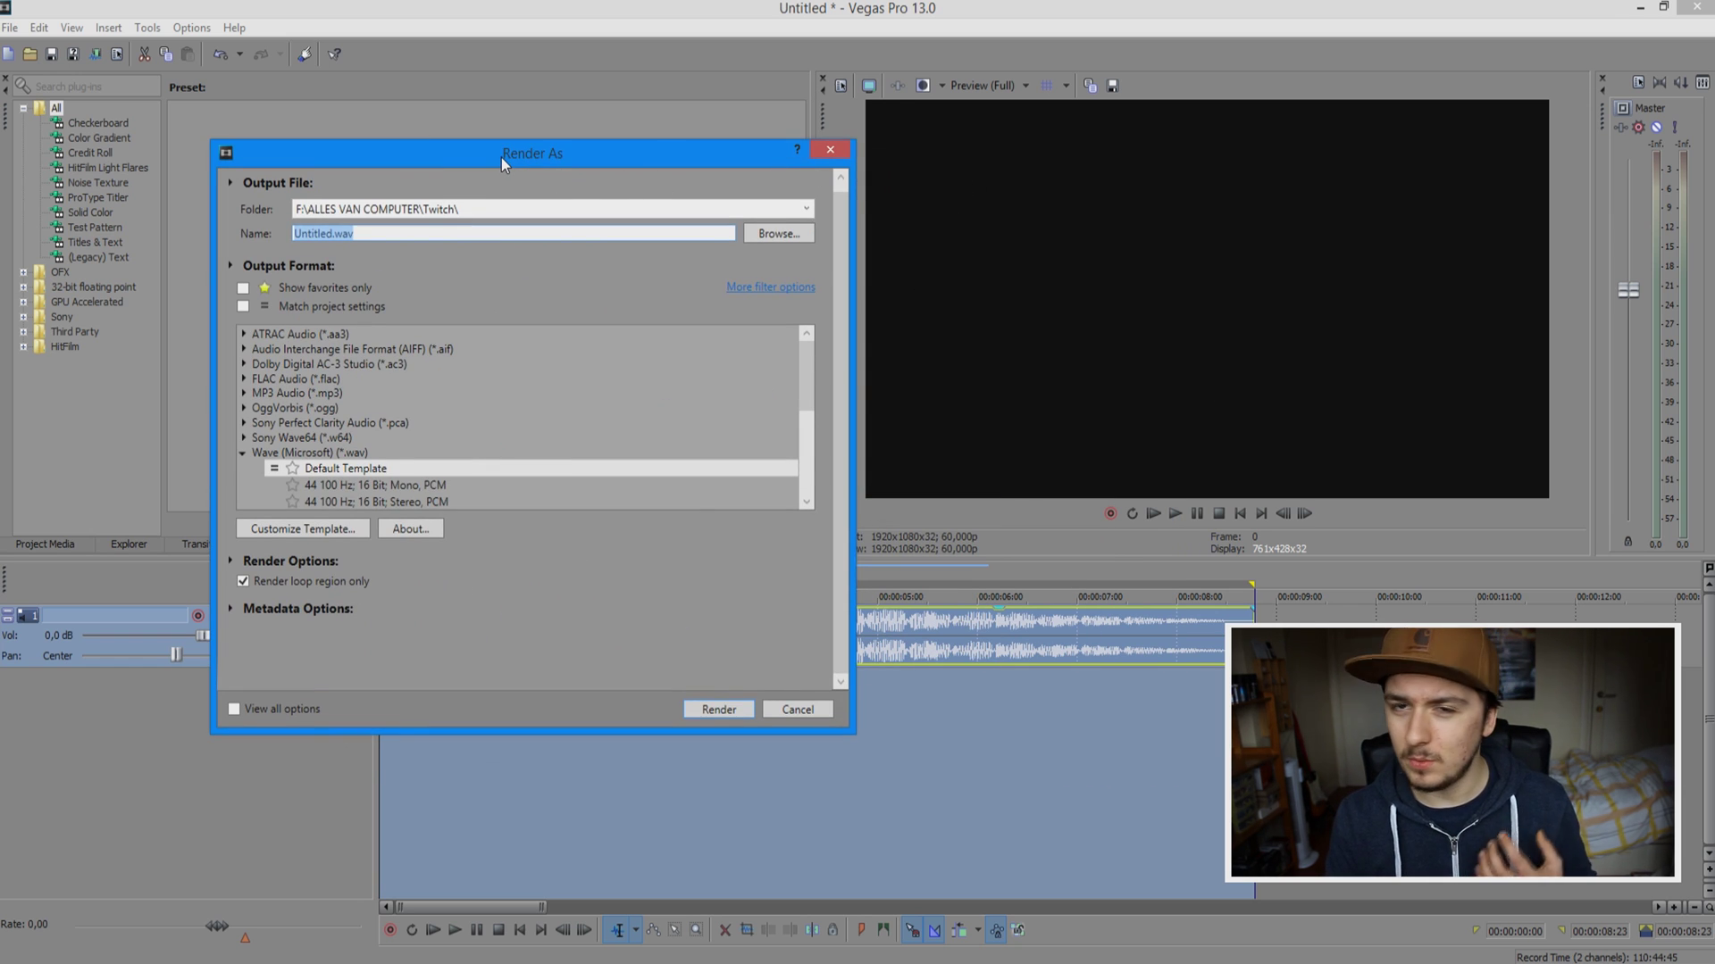
left_click_drag(502, 156, 822, 184)
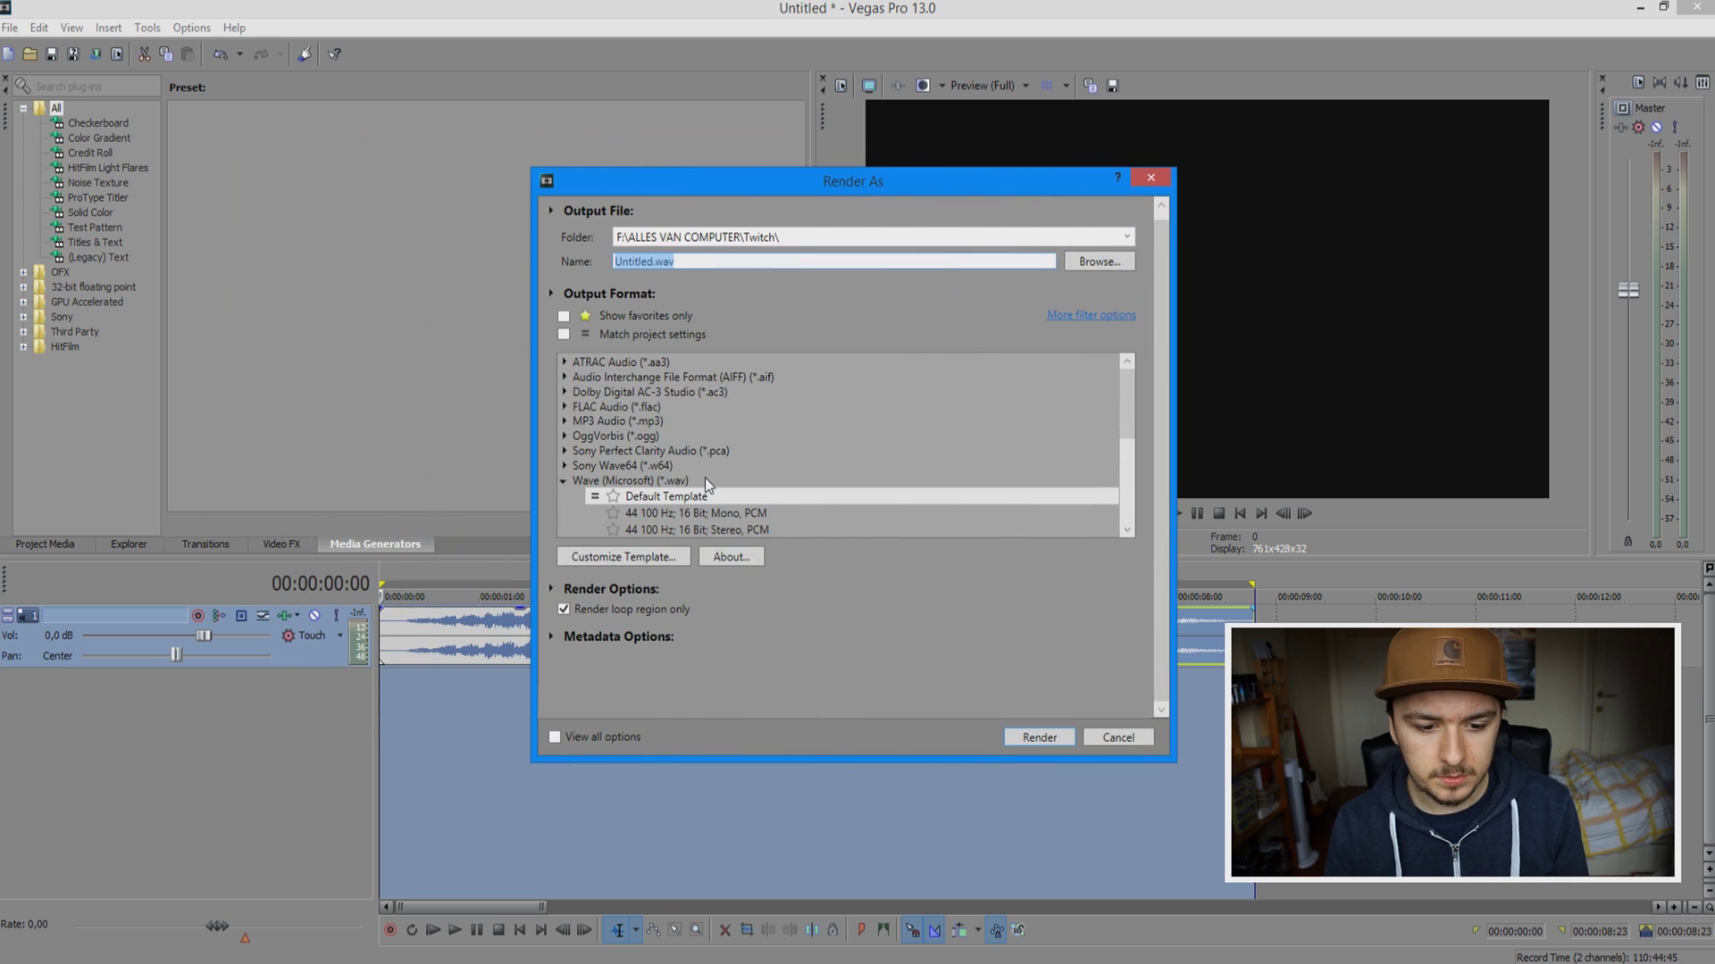
Under MP3 Audio (*.mp3), select the Highest Quality VBR Stereo Audio template.
left_click(750, 422)
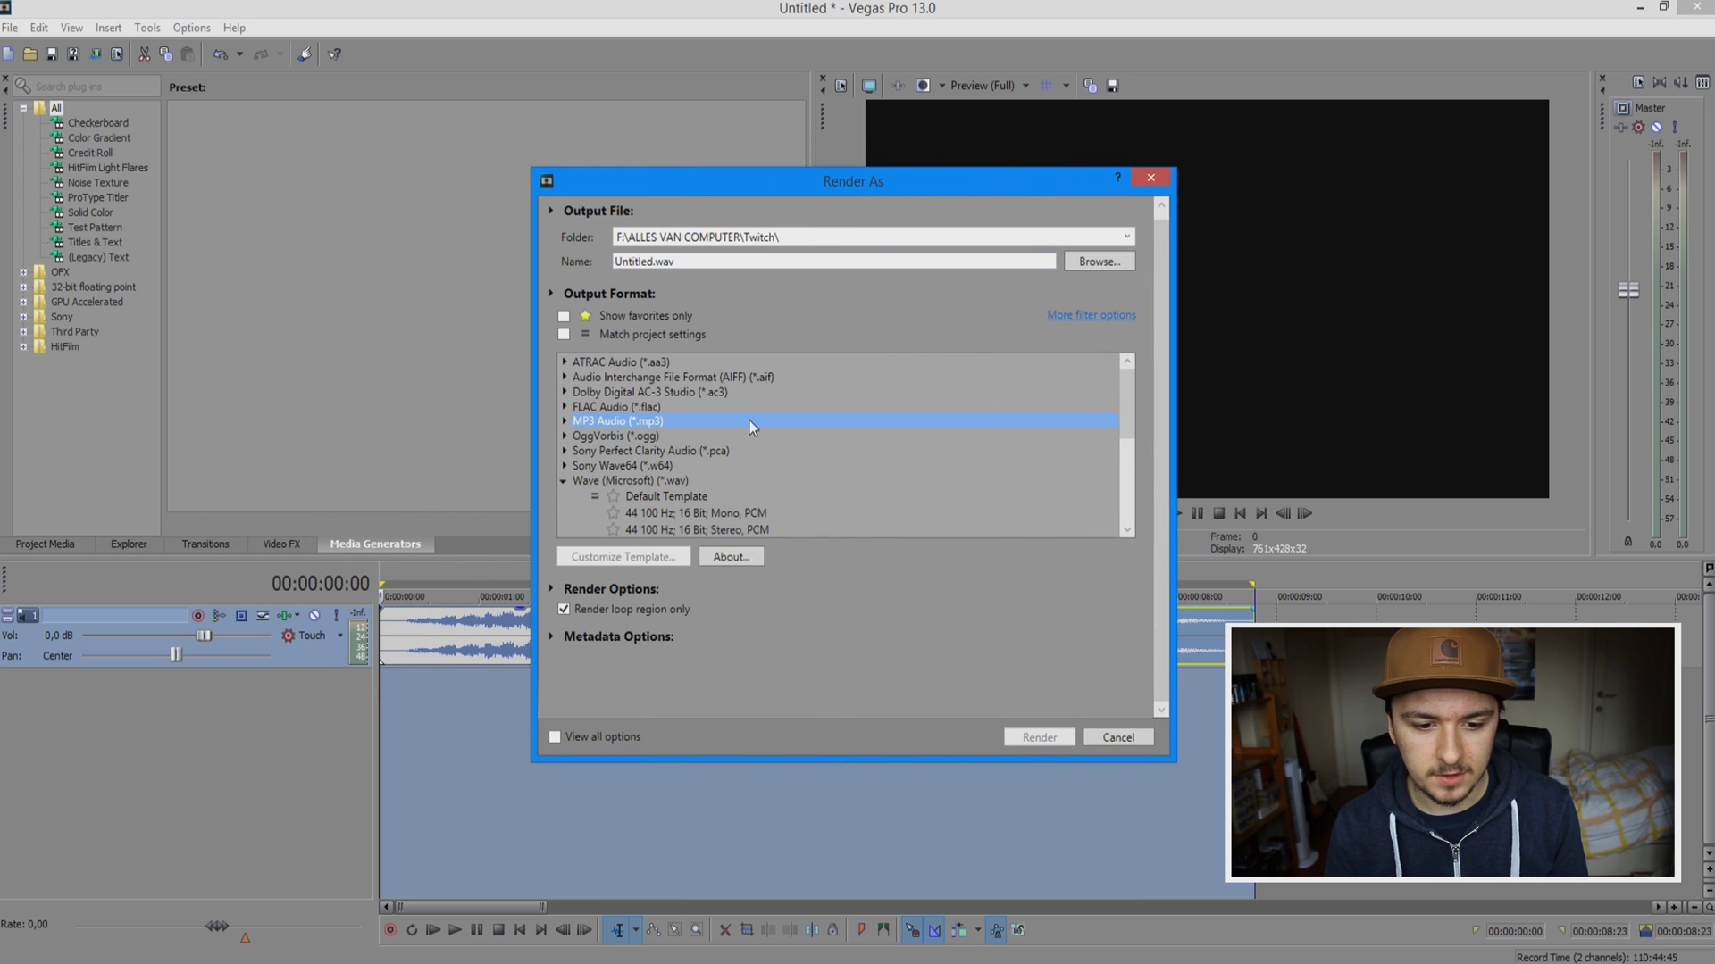
left_click(725, 375)
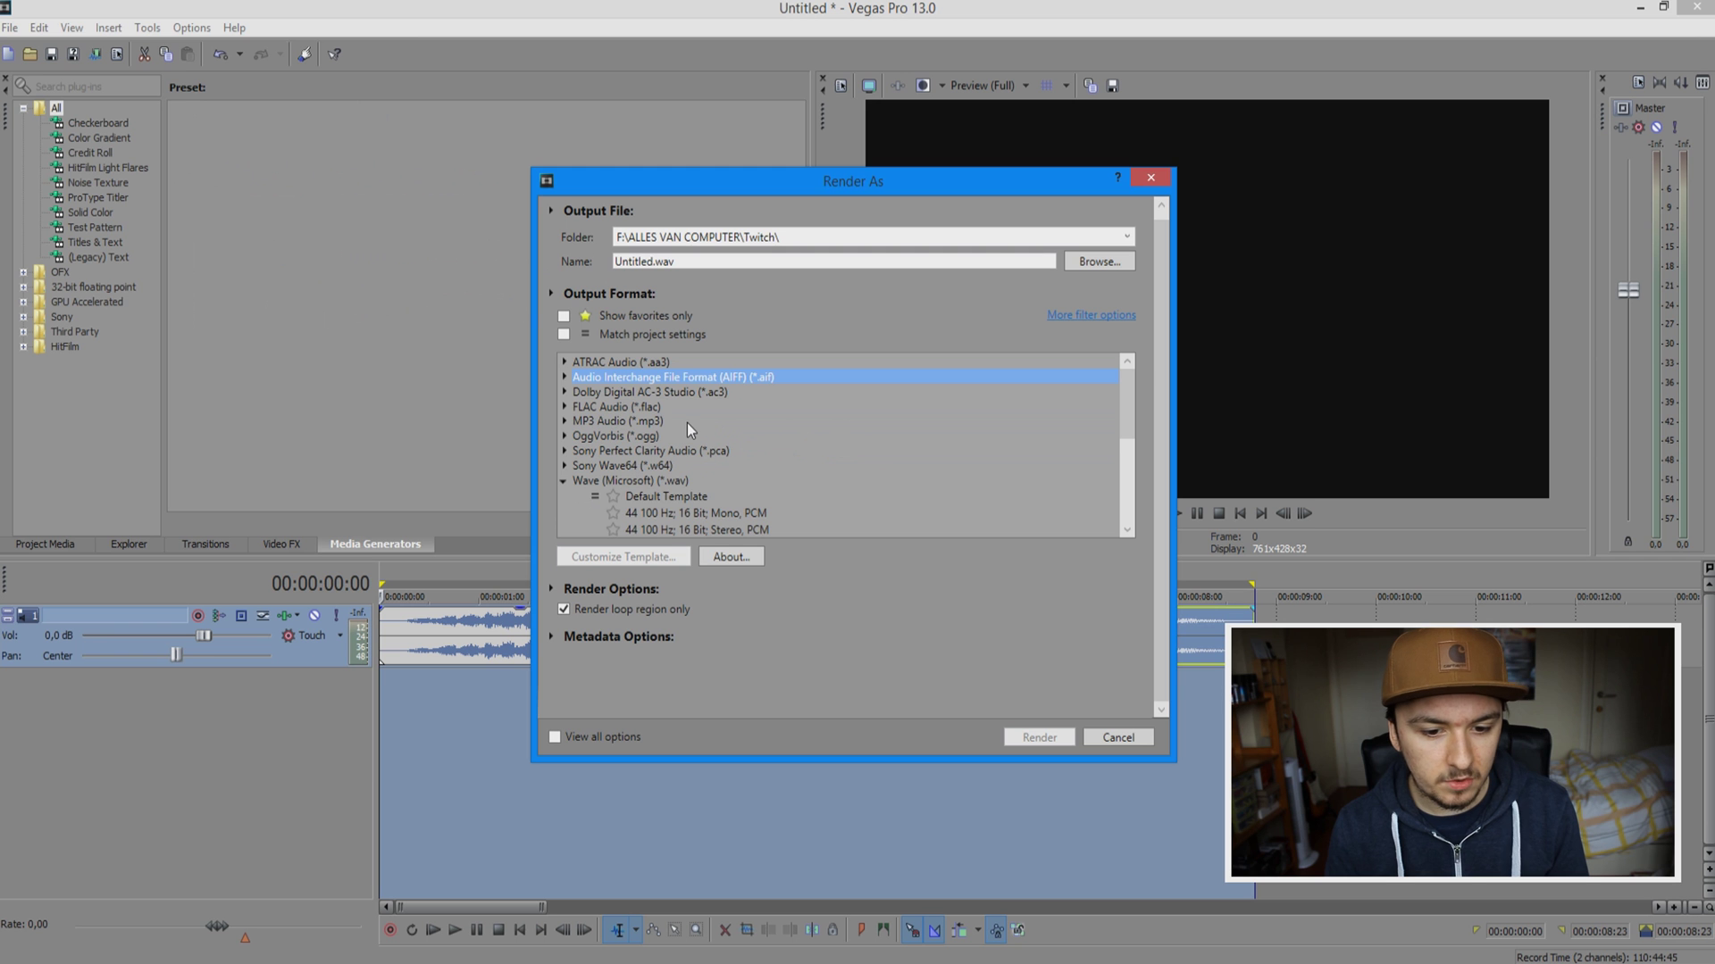
left_click(684, 420)
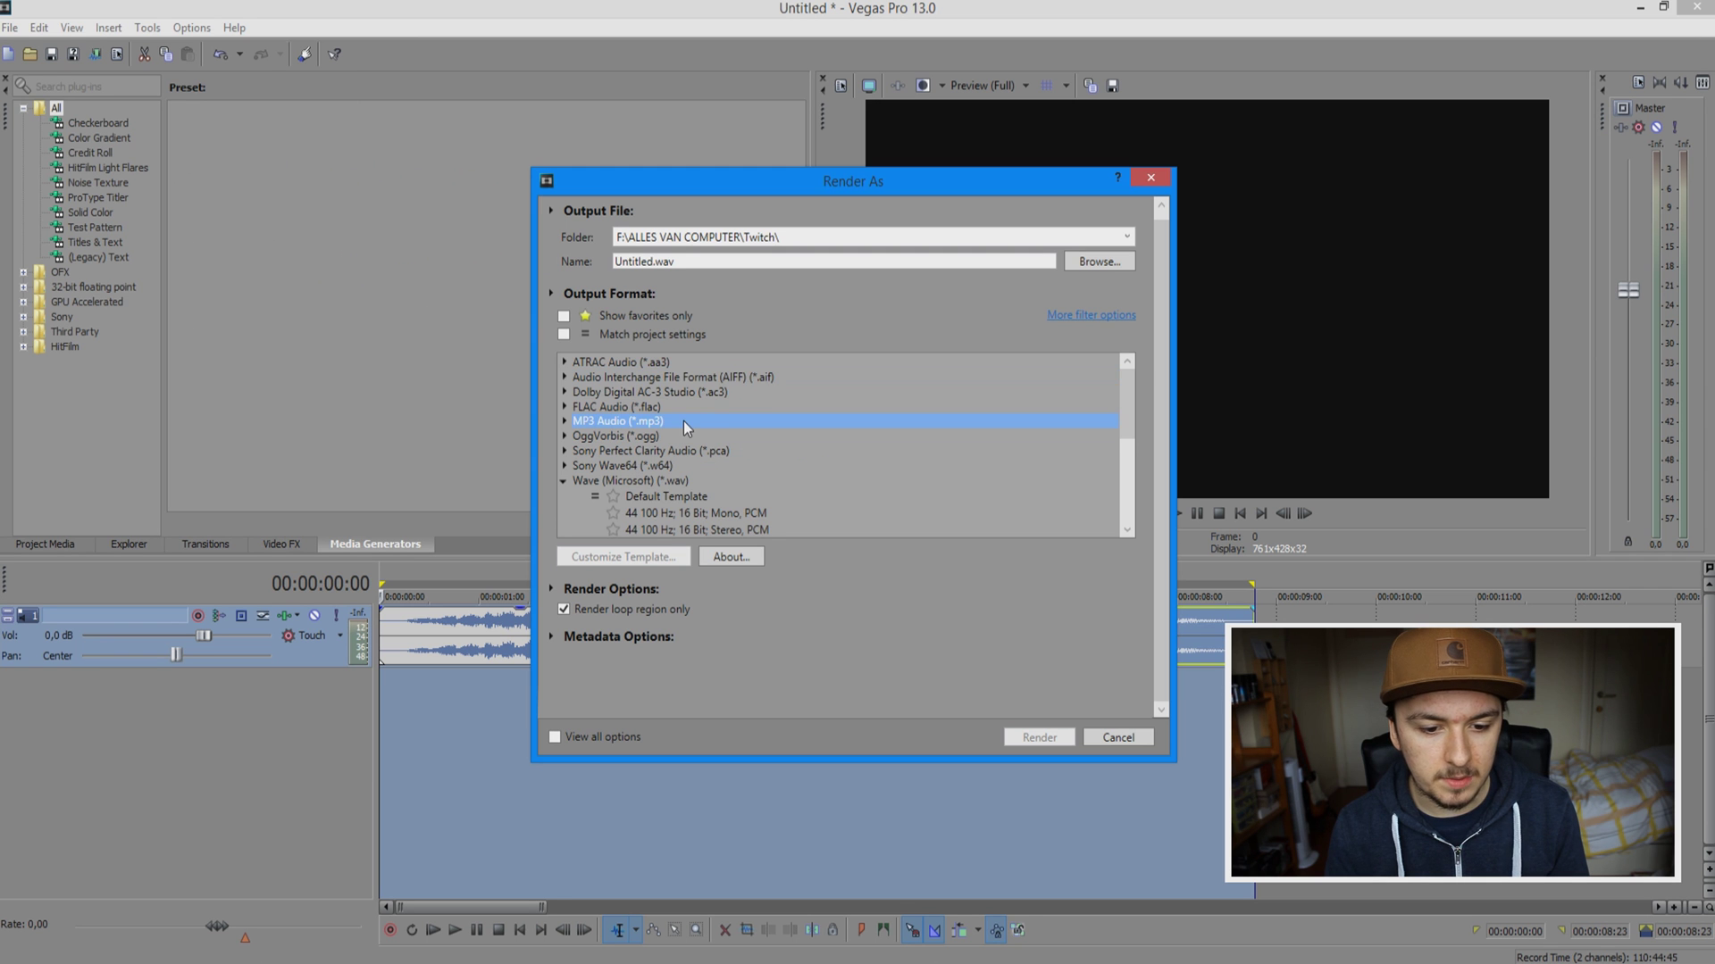
double_click(684, 421)
scroll(828, 447, "down", 3)
scroll(828, 446, "up", 1)
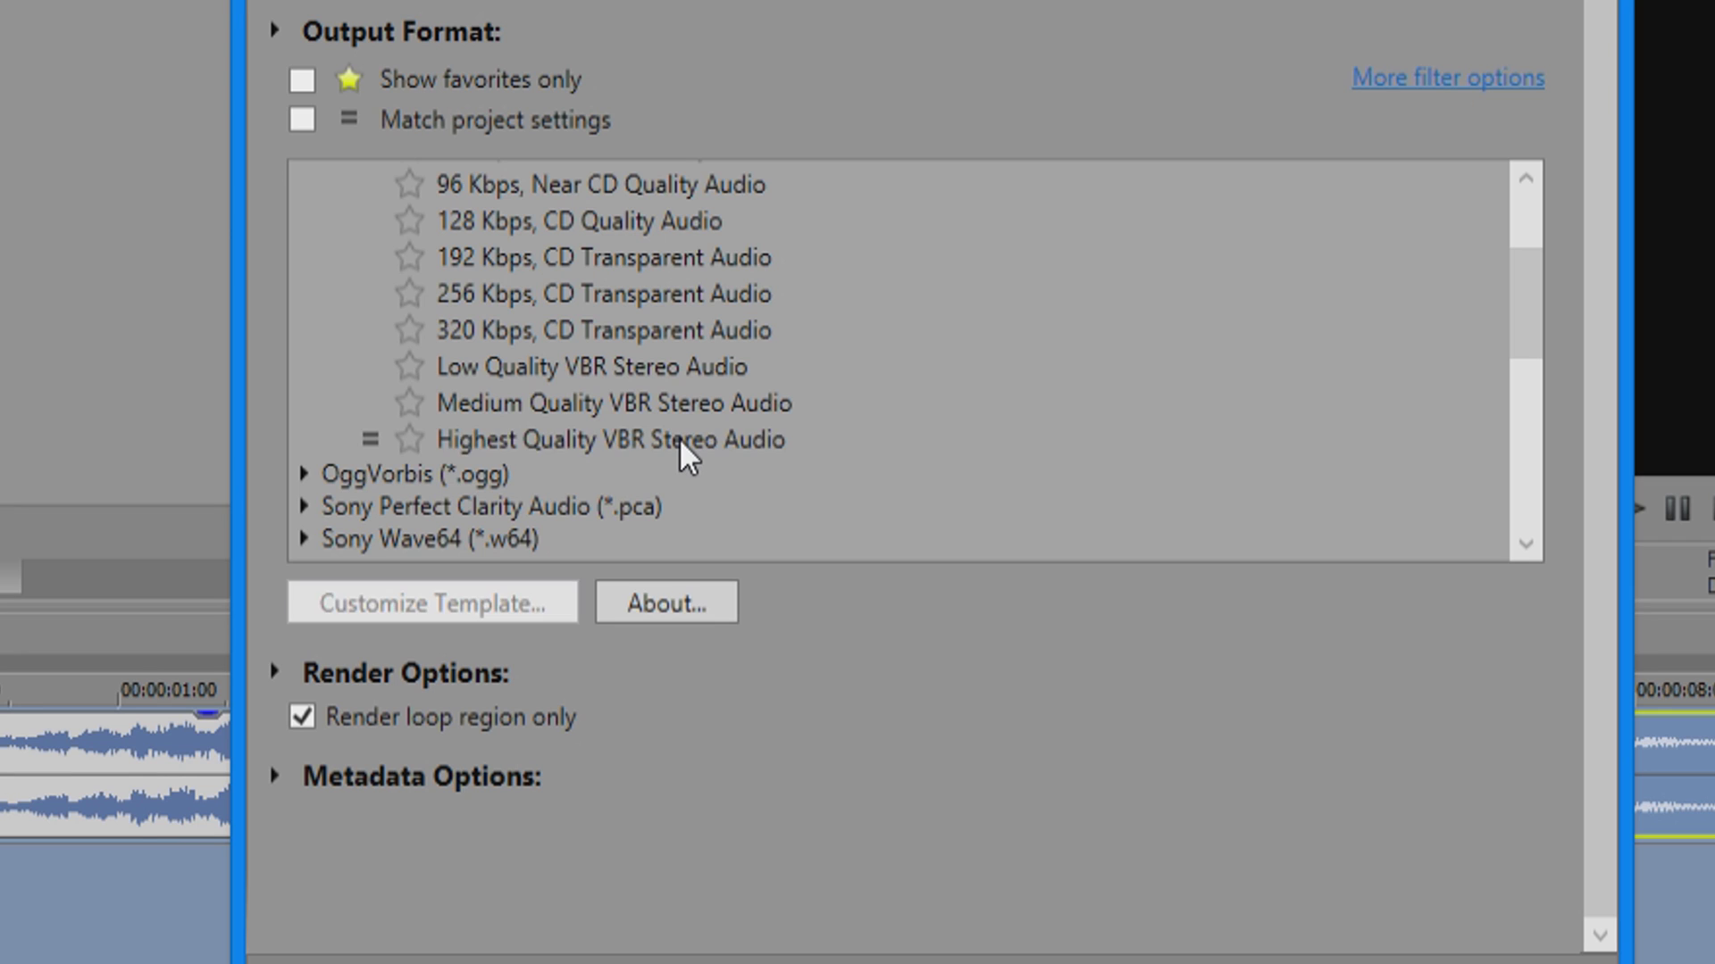
left_click(768, 484)
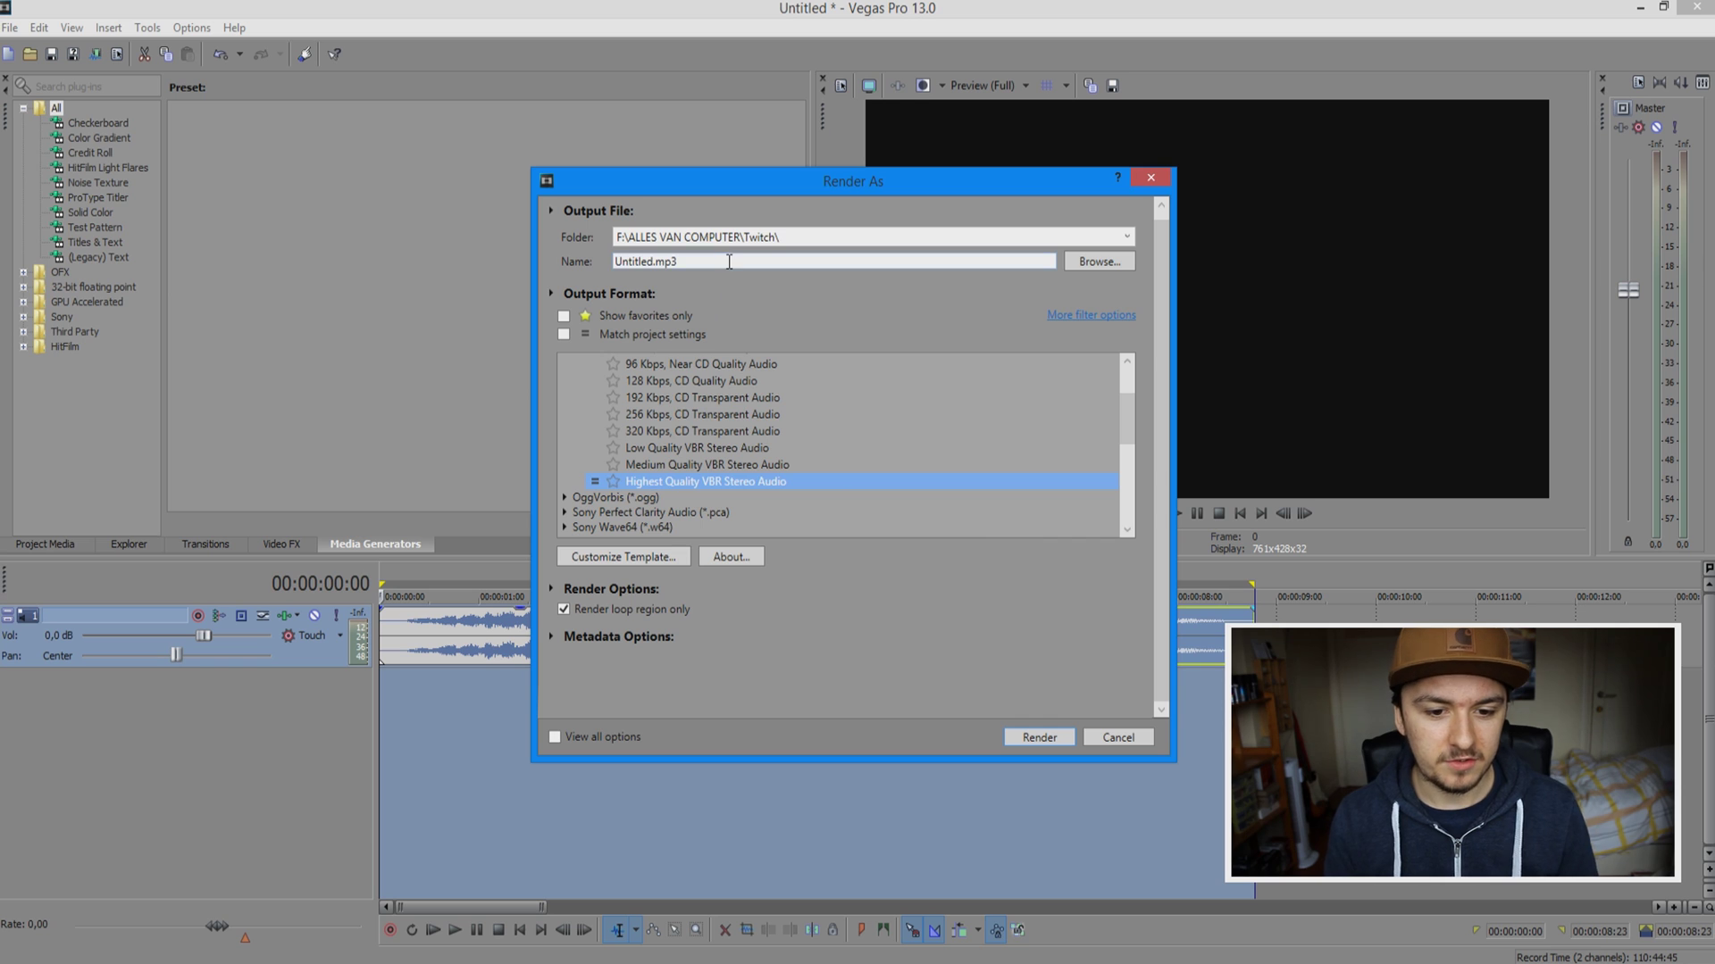
Name the output 'test sound sony vegas.mp3', set it to save on the Desktop, and reselect the template.
key("shift+Tab")
key("shift+Tab")
key("shift+Tab")
key("shift+Tab")
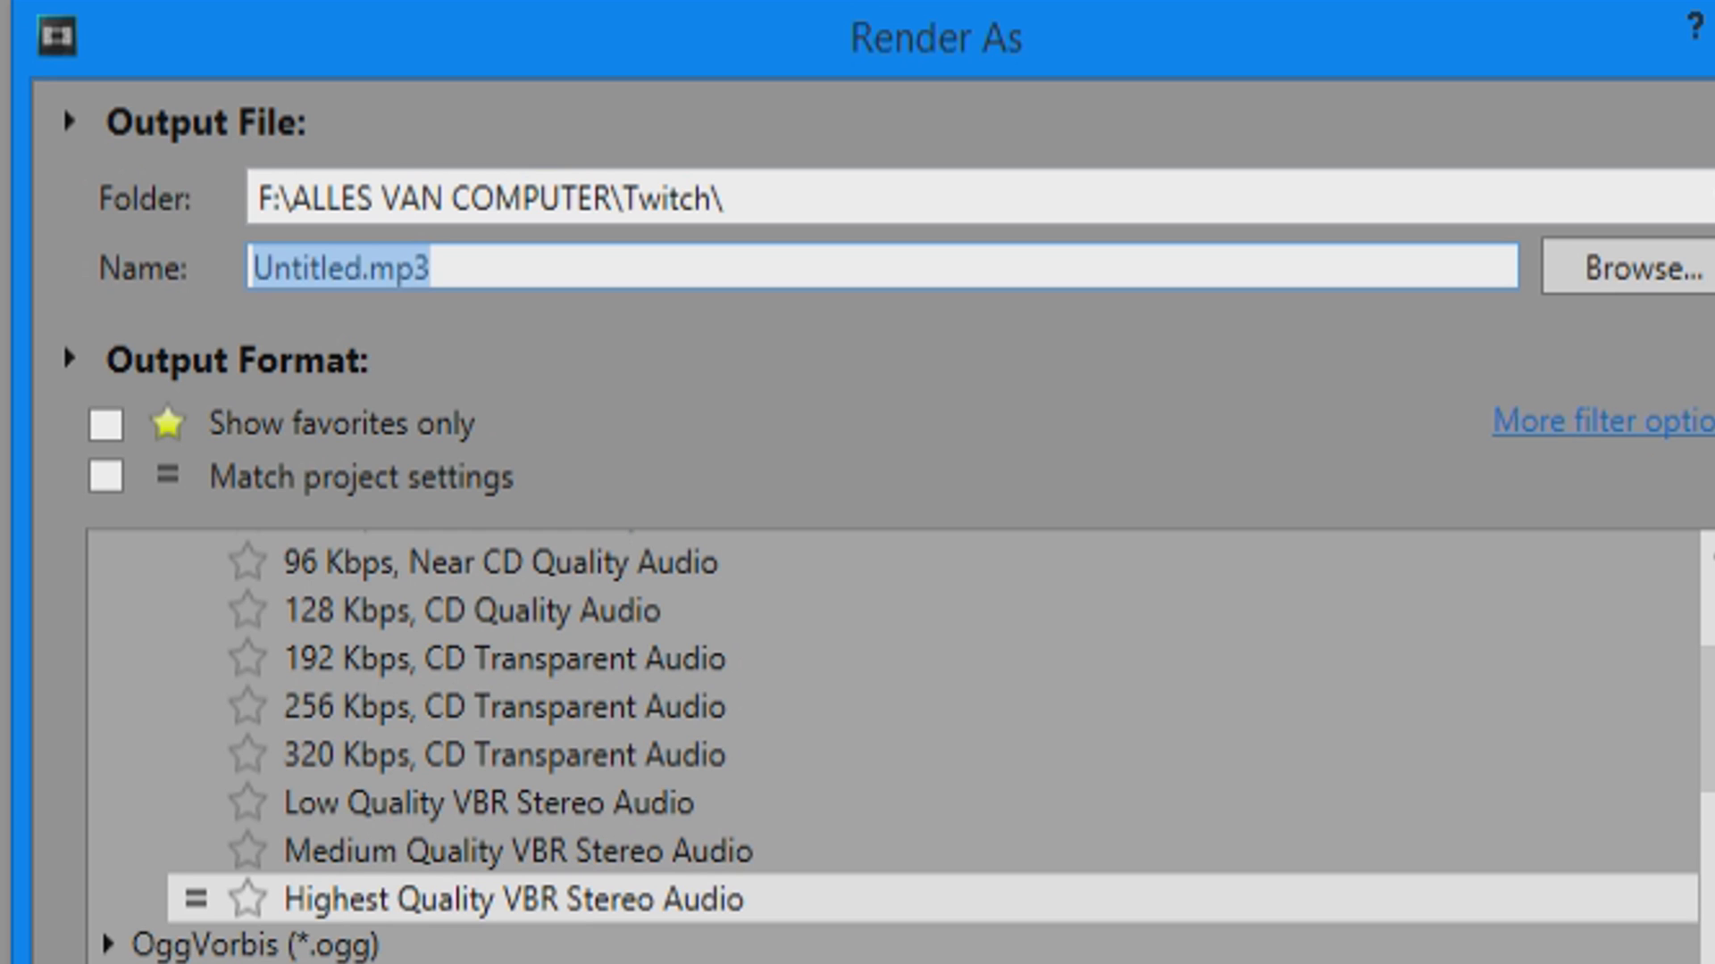
type("test s")
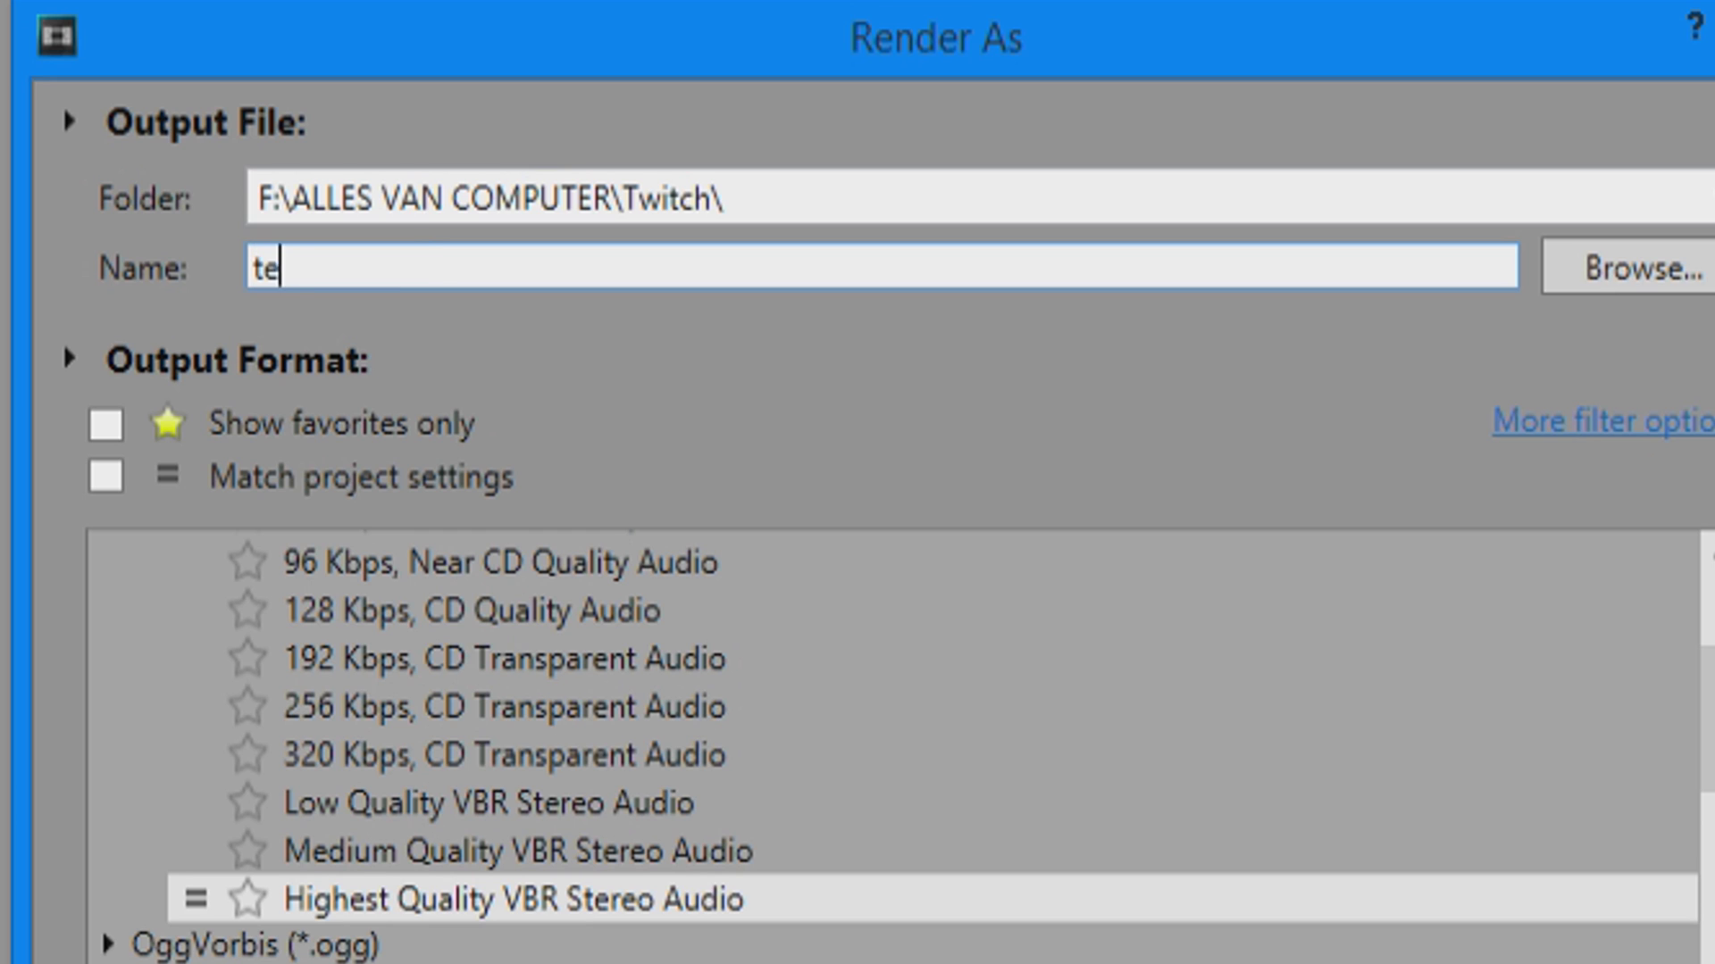
type("ound sony vegas")
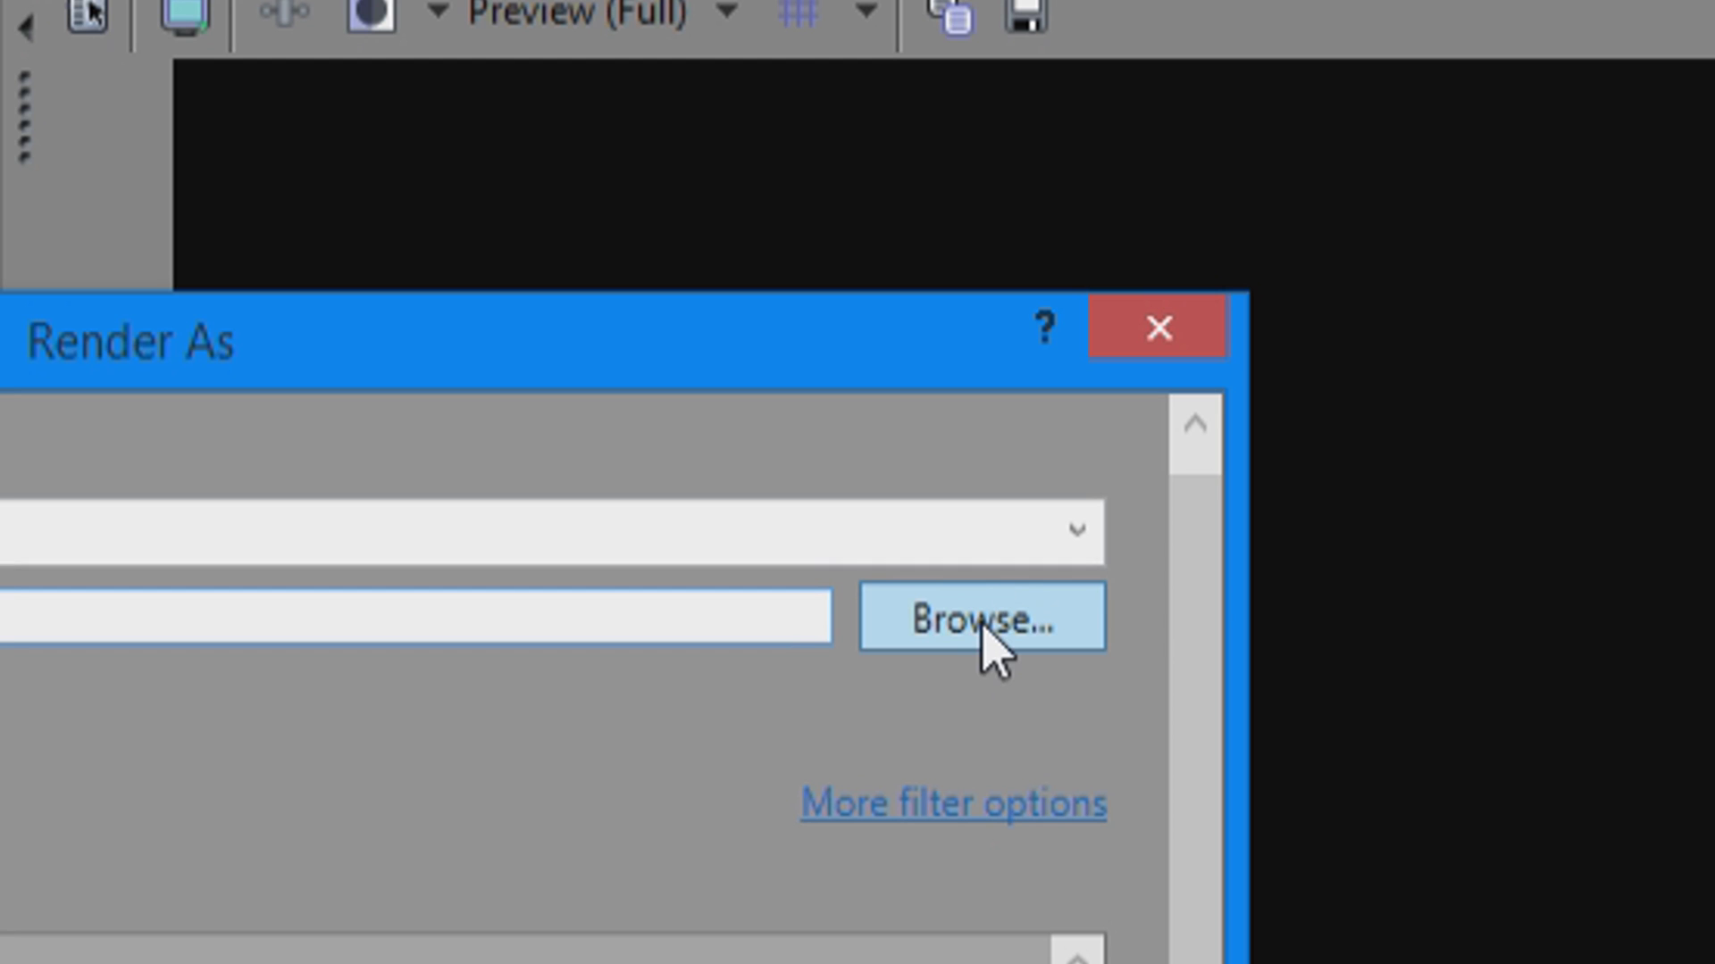
left_click(981, 624)
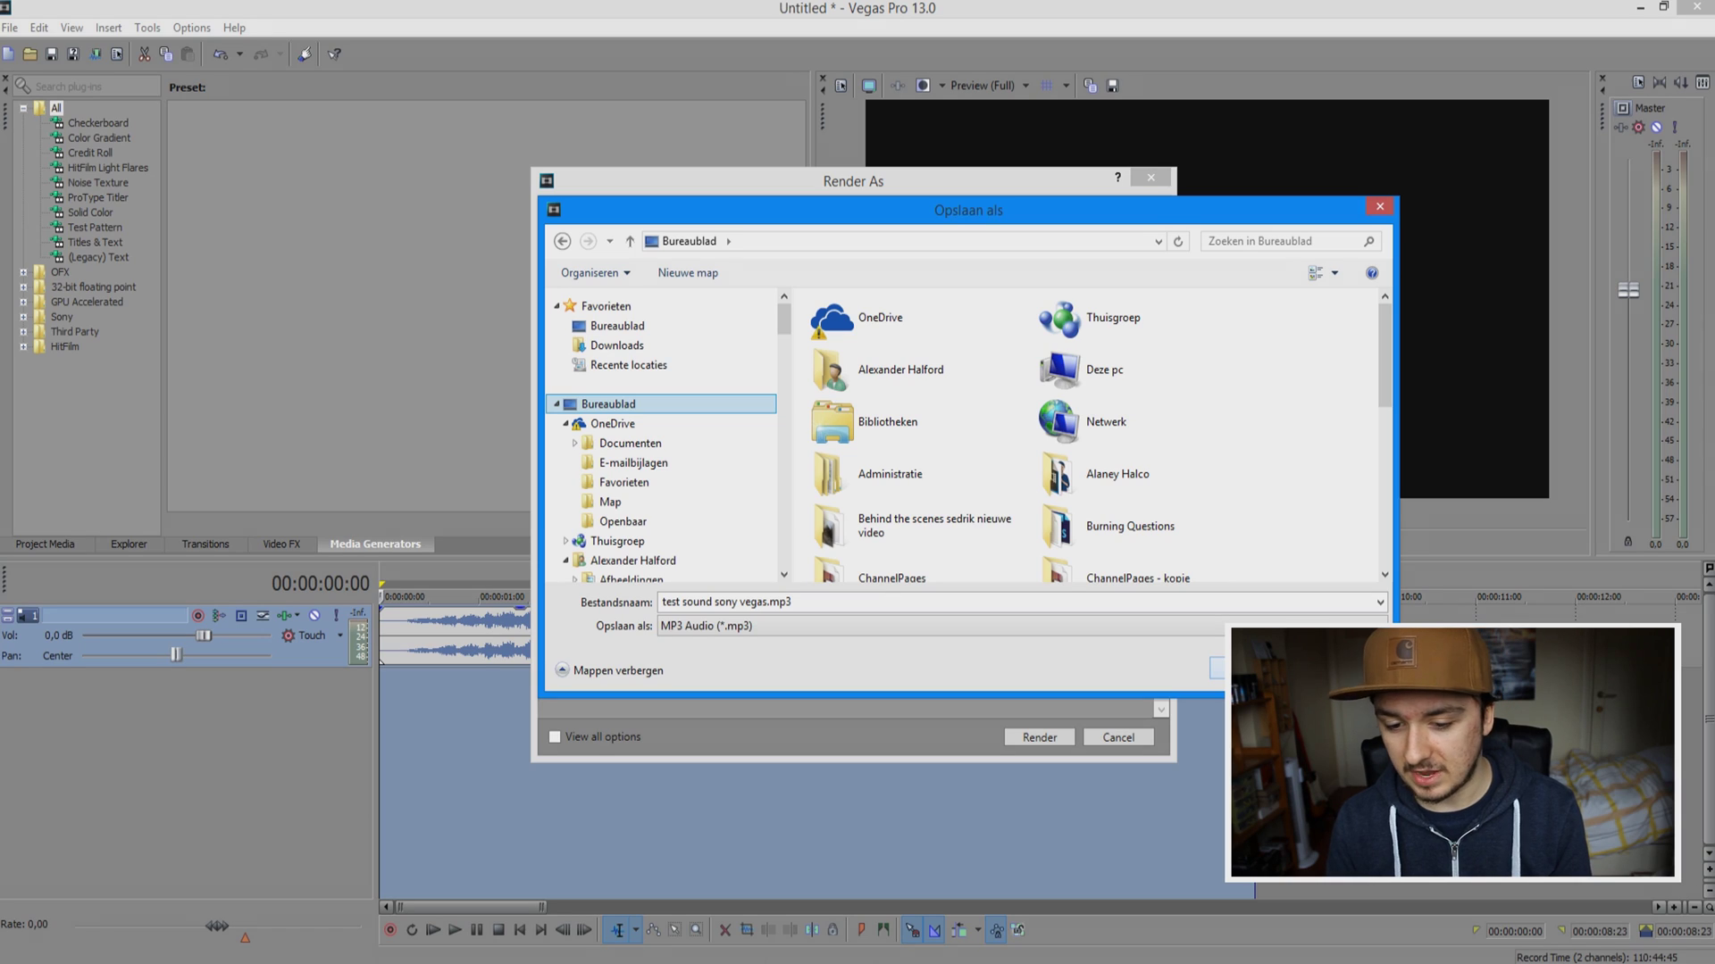
left_click(1217, 668)
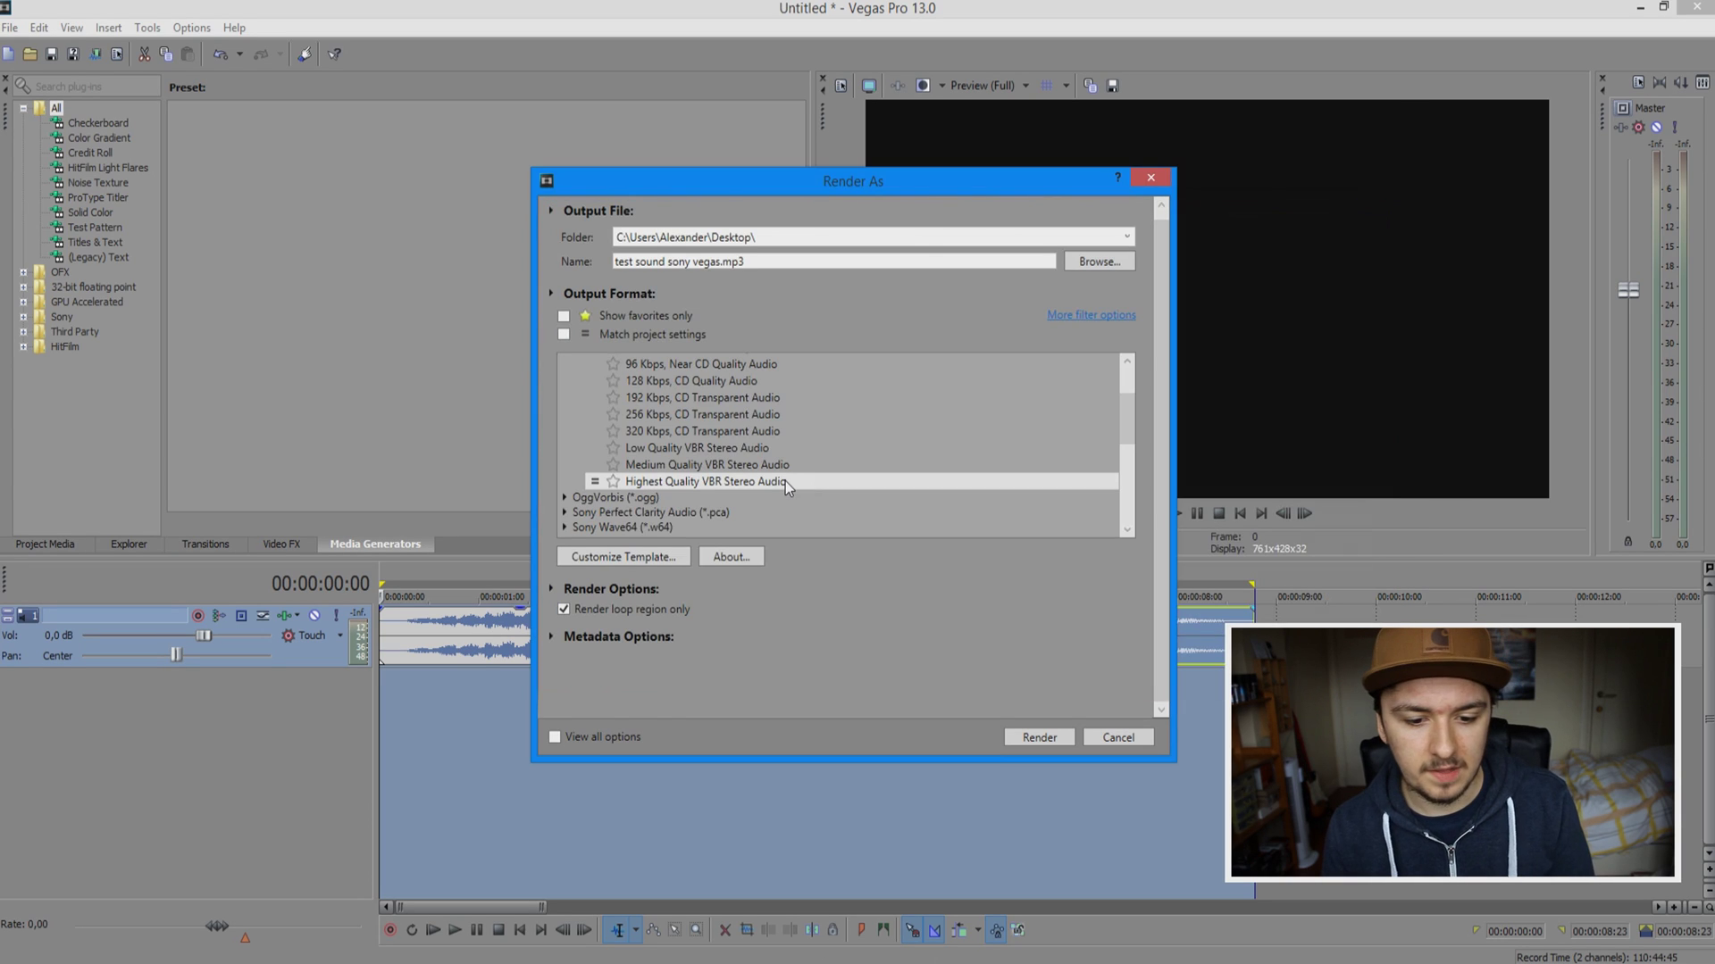
left_click(777, 480)
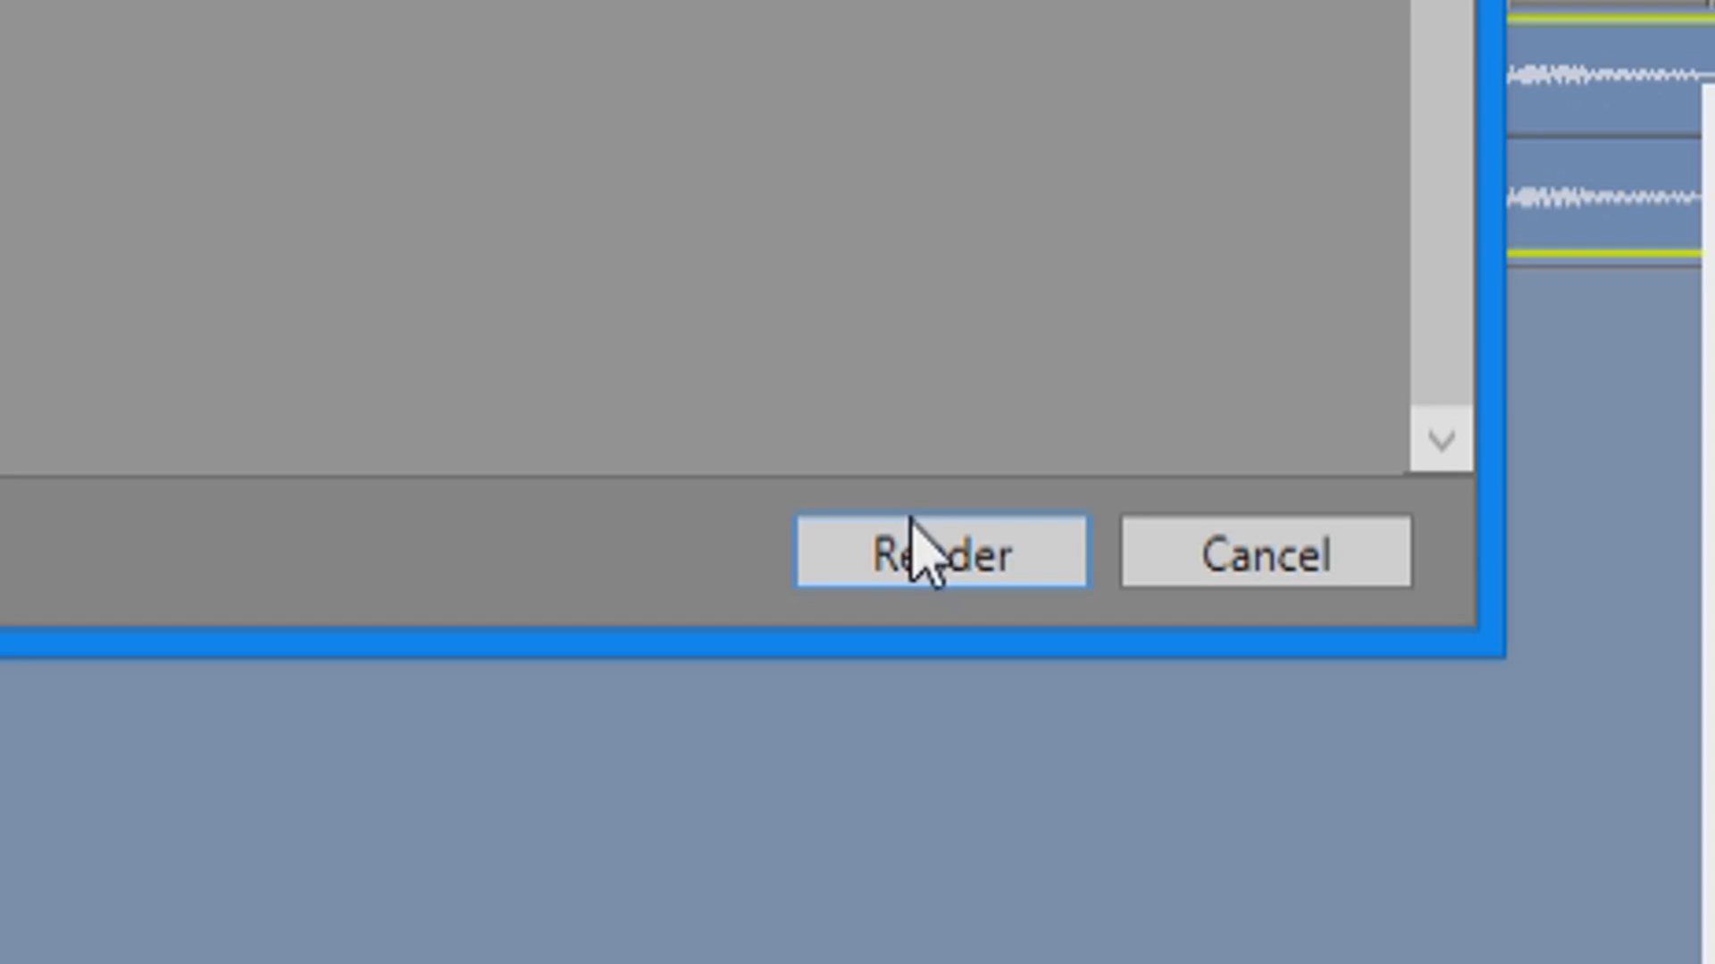
Render test sound sony vegas.mp3 to the Desktop.
left_click(1041, 737)
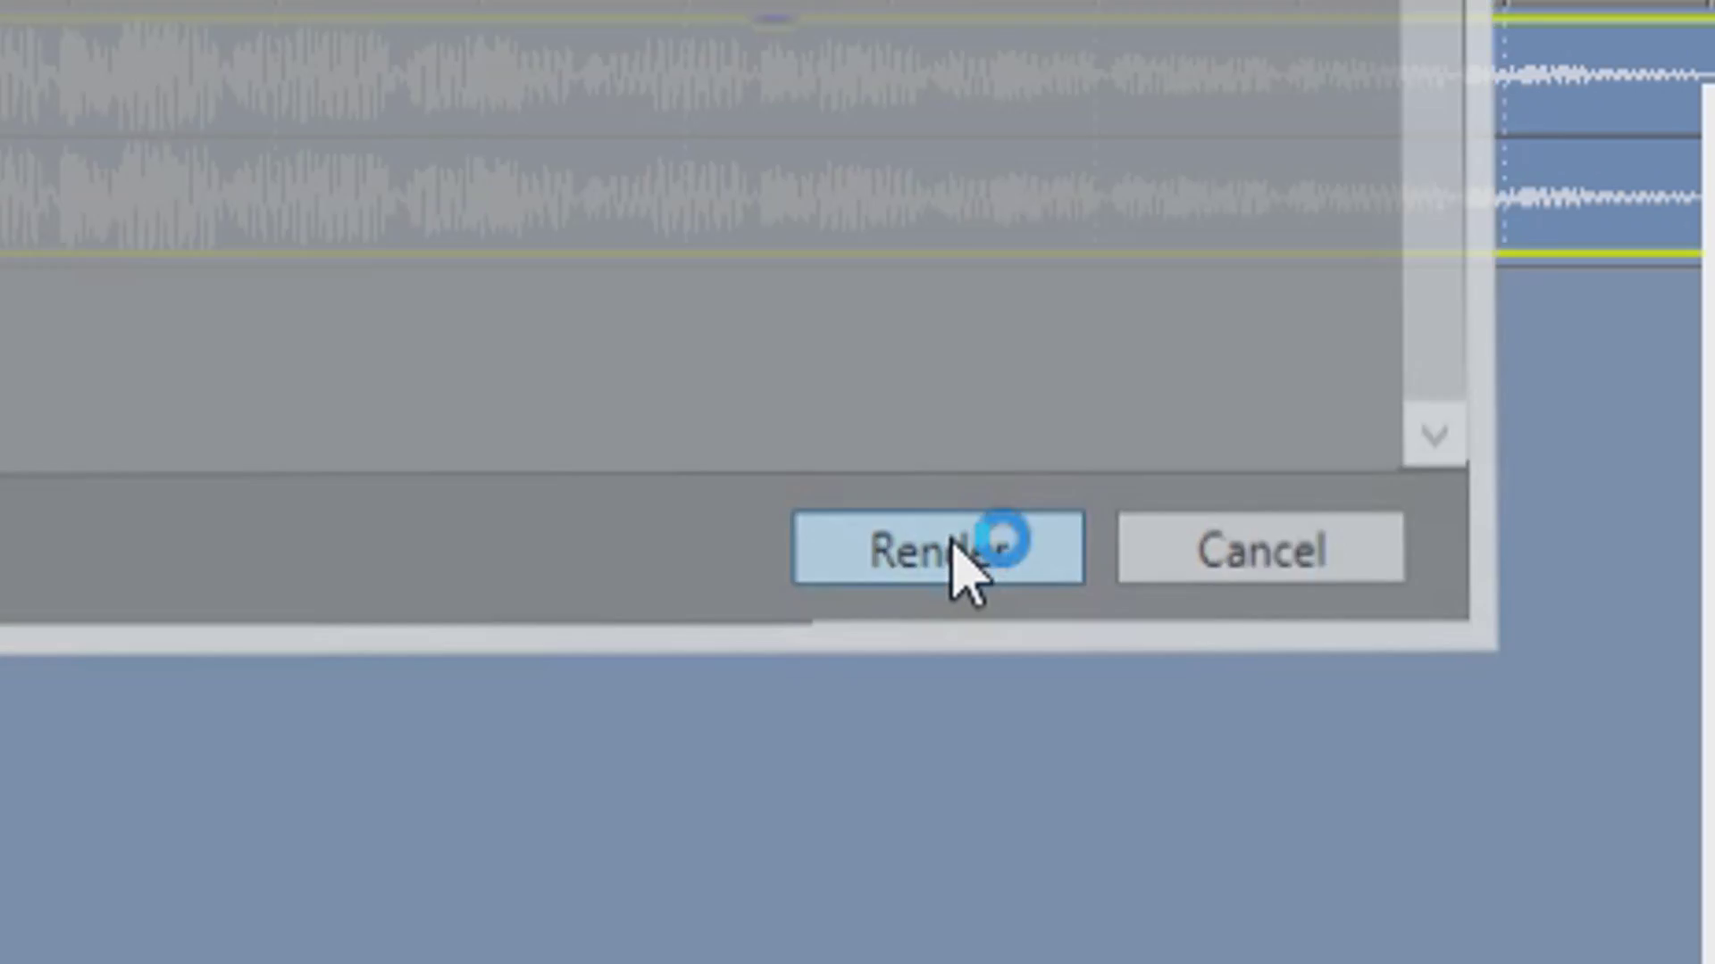